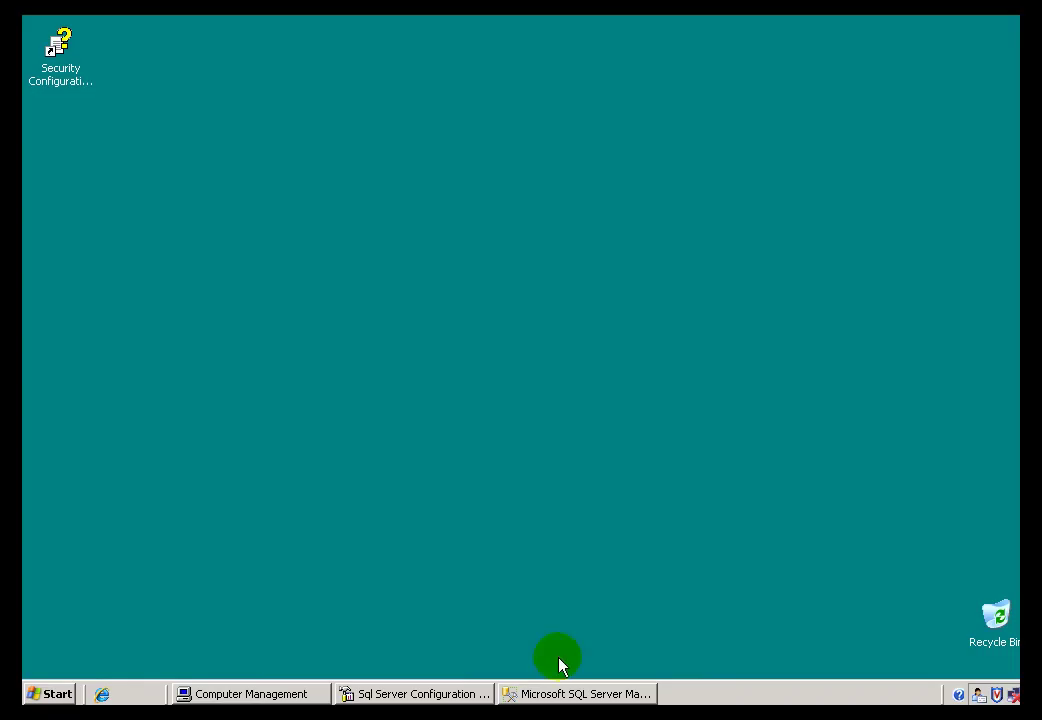
# Launch PI System Explorer from the Start menu to reproduce the cannot-connect-to-SQL-Server error
pyautogui.click(55, 693)
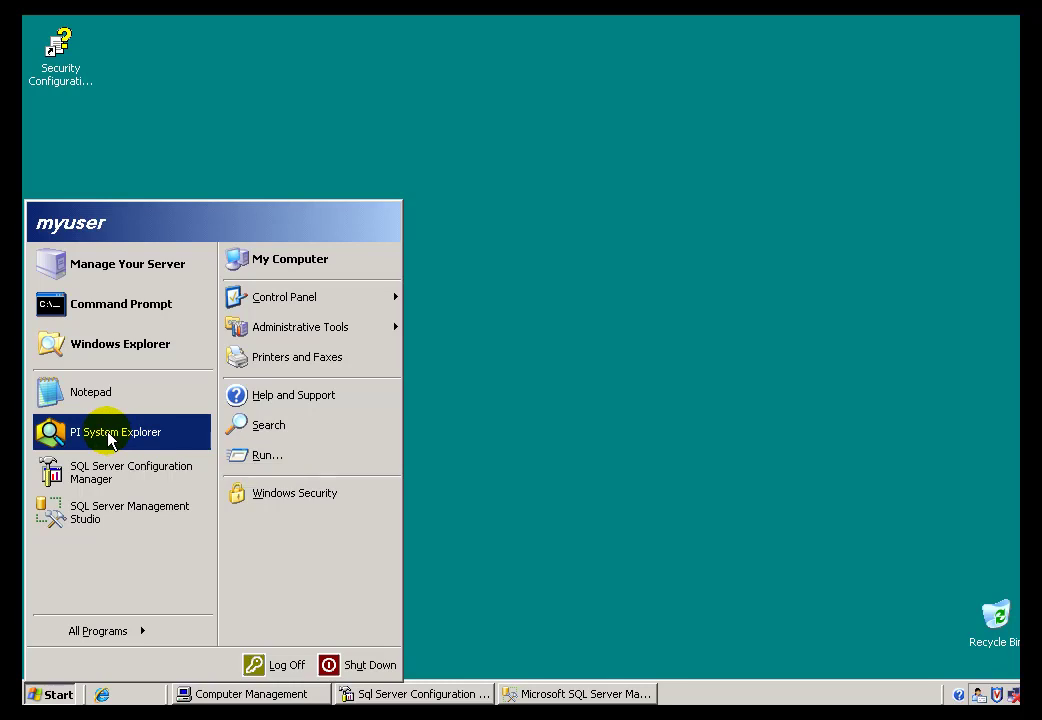
pyautogui.click(110, 440)
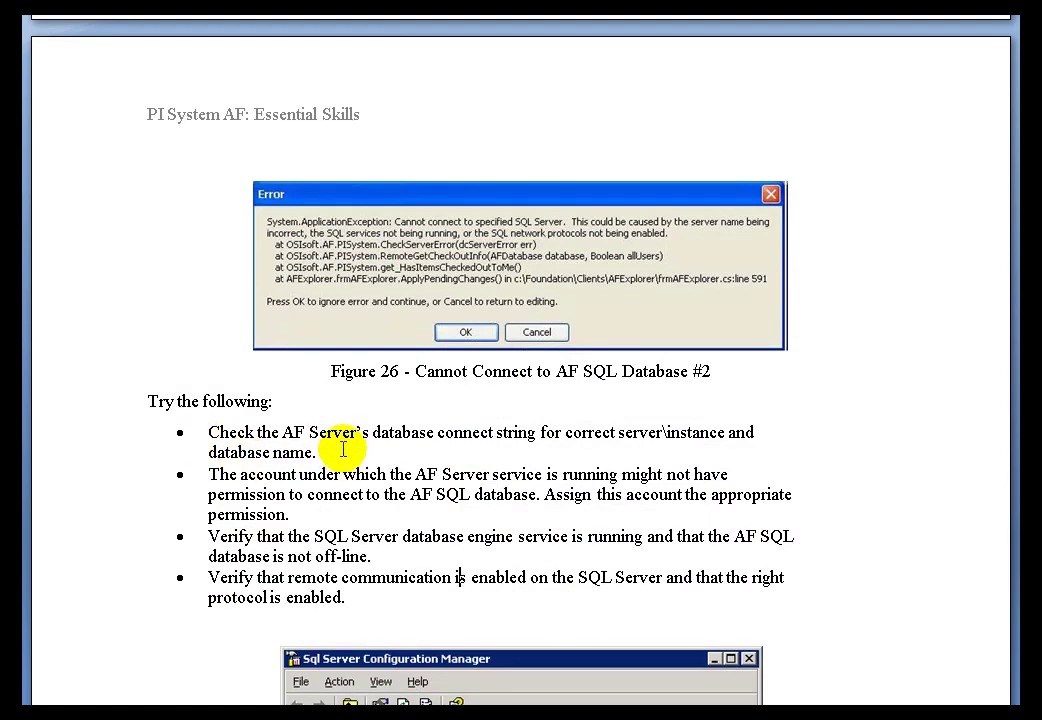
# Review the guide's first connect-string tip, then bring up the C:\Program Files\PIPC\AF folder
pyautogui.tripleClick(348, 453)
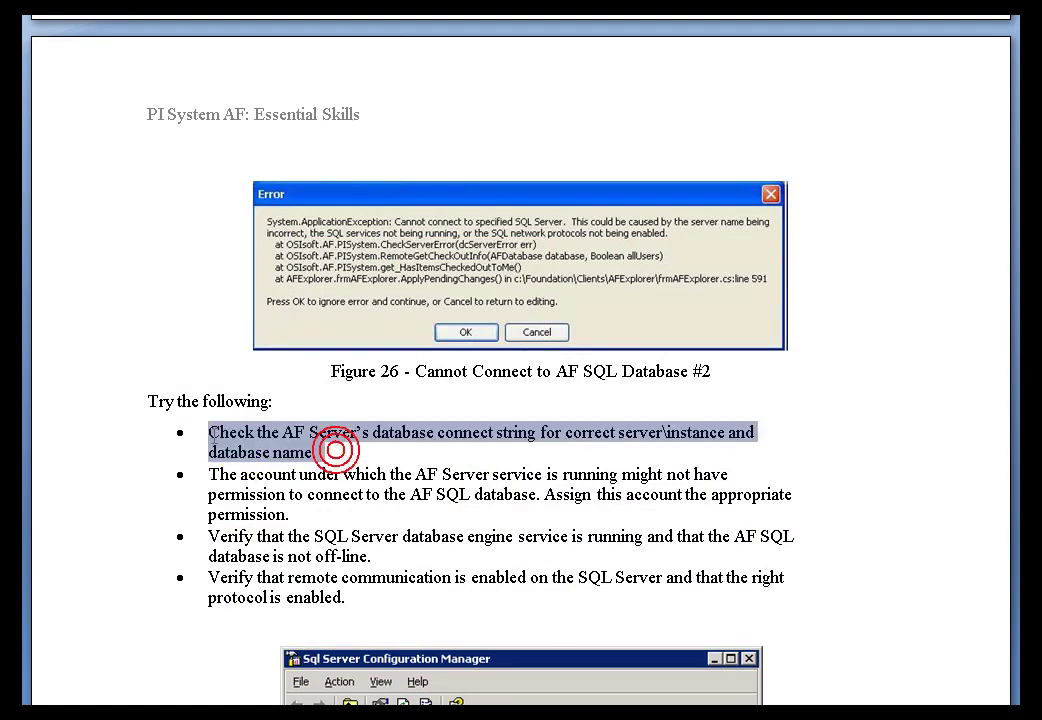
pyautogui.click(392, 457)
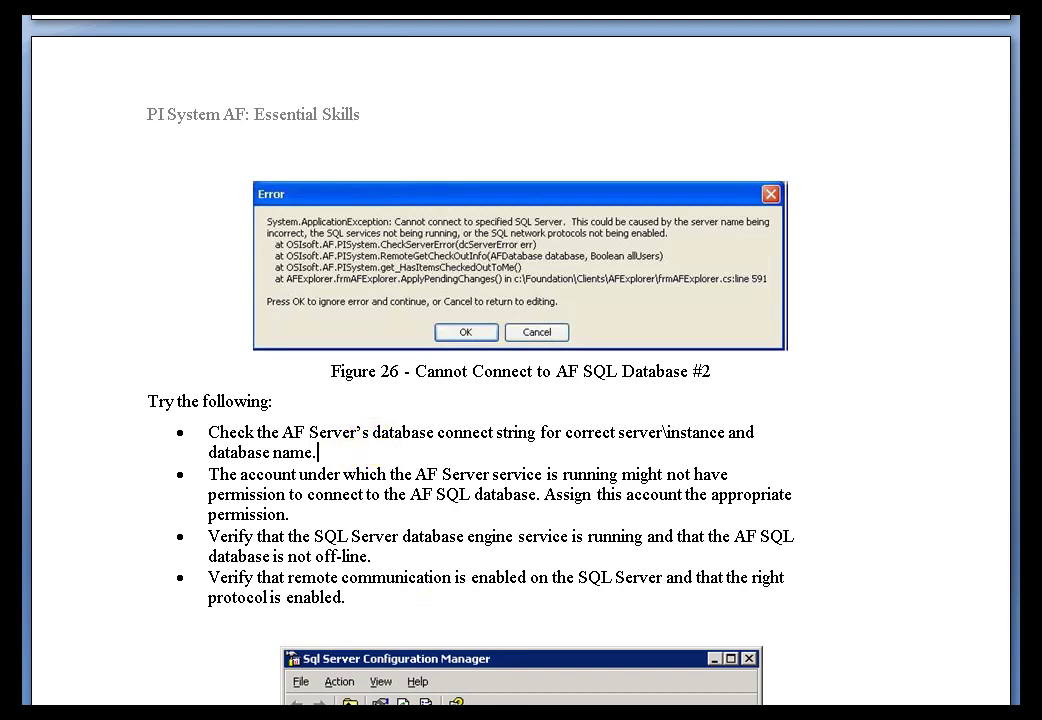
pyautogui.hotkey('alt', 'Tab')
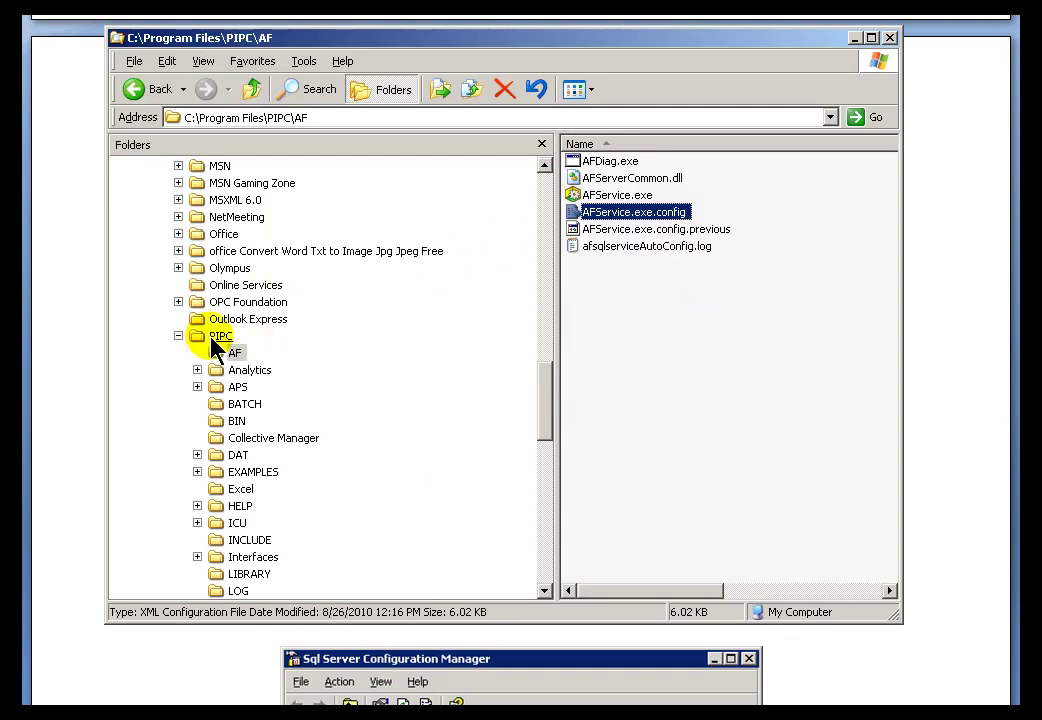
# Open AFService.exe.config in Notepad to read its connectString, then close it and return to the guide
pyautogui.rightClick(595, 217)
pyautogui.moveTo(688, 241)
pyautogui.click(779, 265)
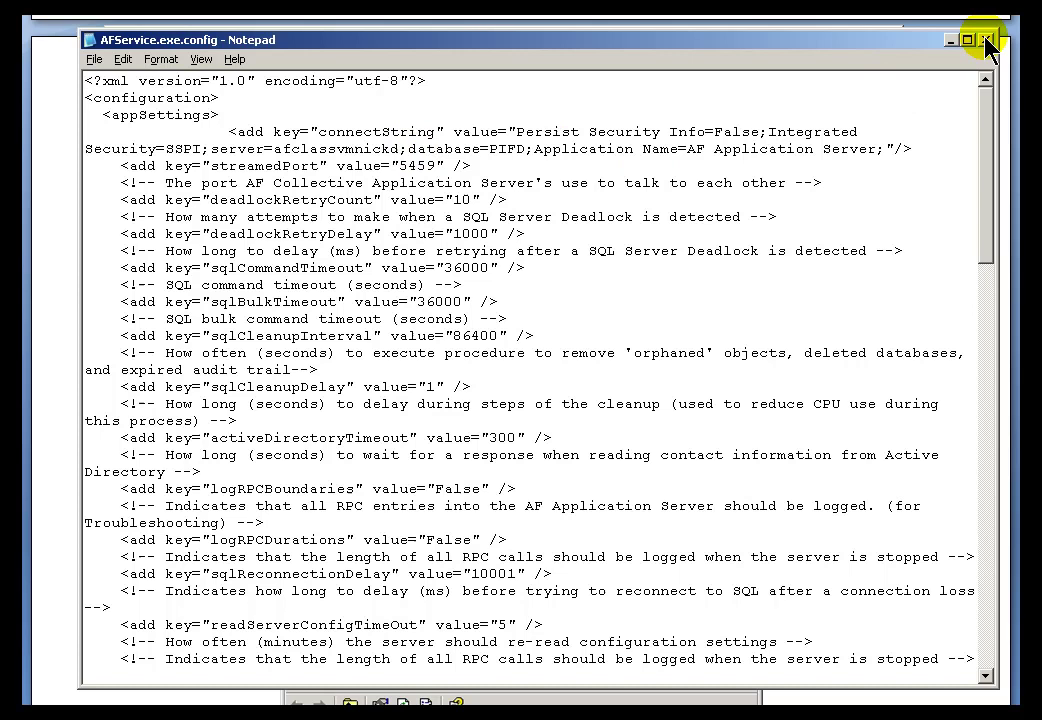
pyautogui.click(985, 38)
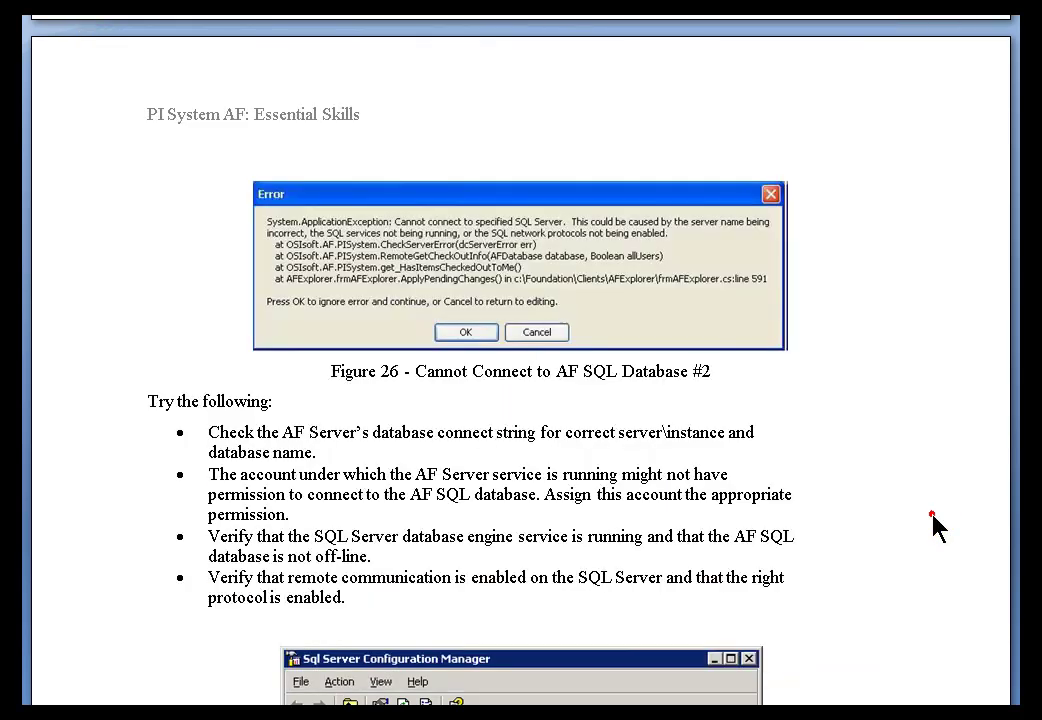
pyautogui.click(921, 530)
pyautogui.click(335, 456)
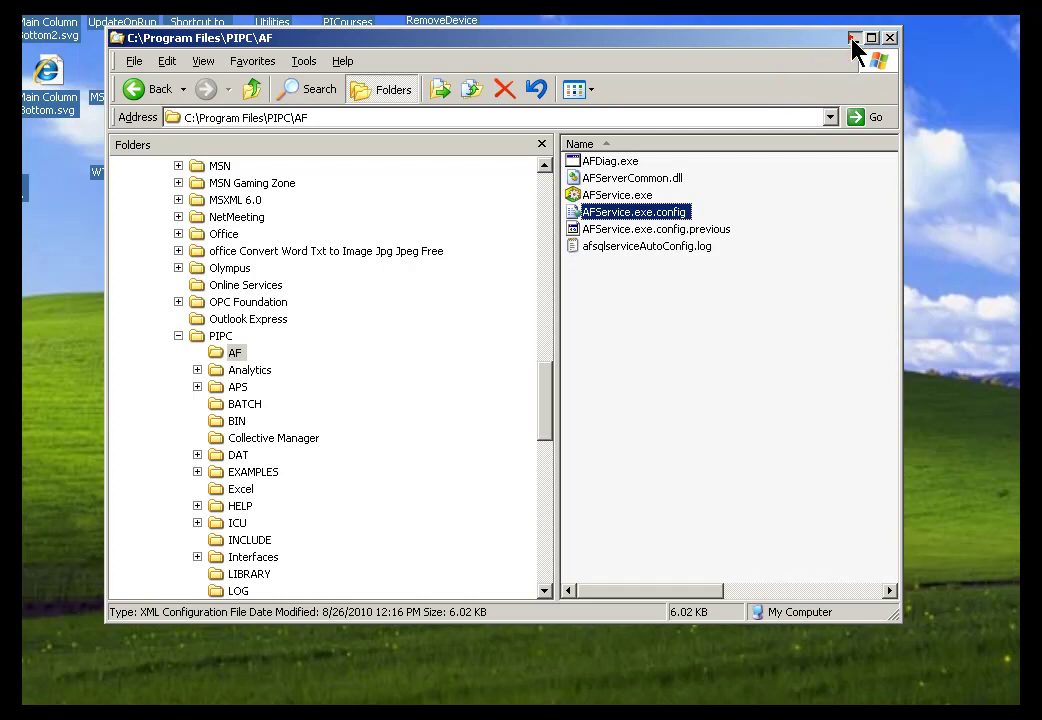
# Confirm PI AF Server 2.x's Log On account is NT AUTHORITY\NetworkService, then cancel its properties
pyautogui.click(855, 38)
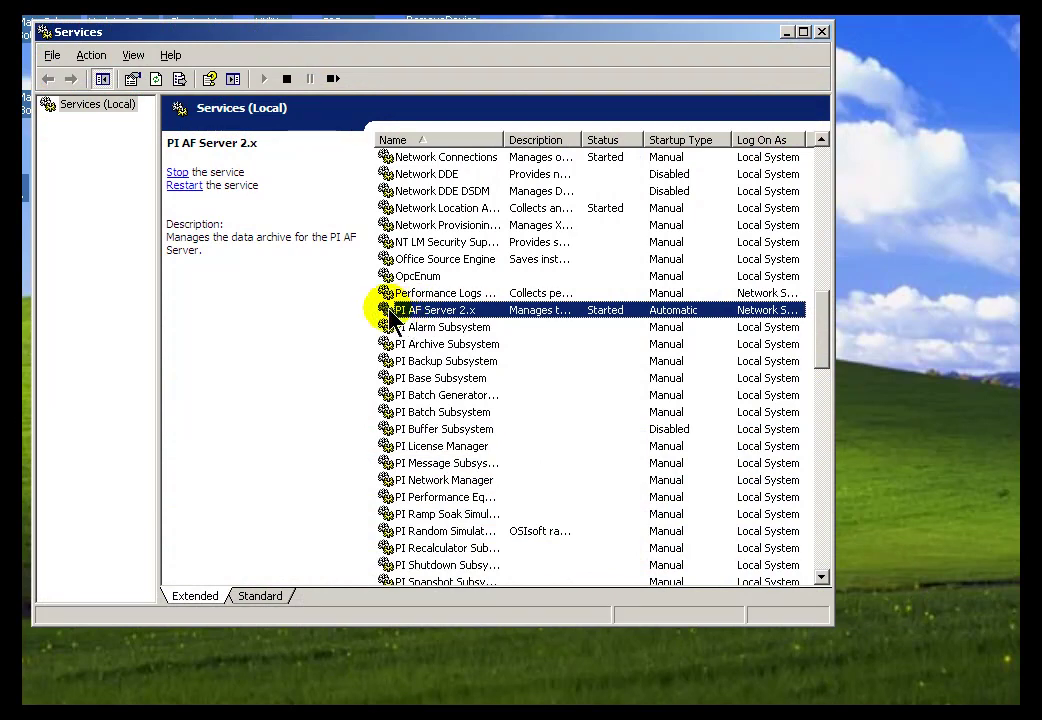
pyautogui.doubleClick(393, 312)
pyautogui.click(308, 136)
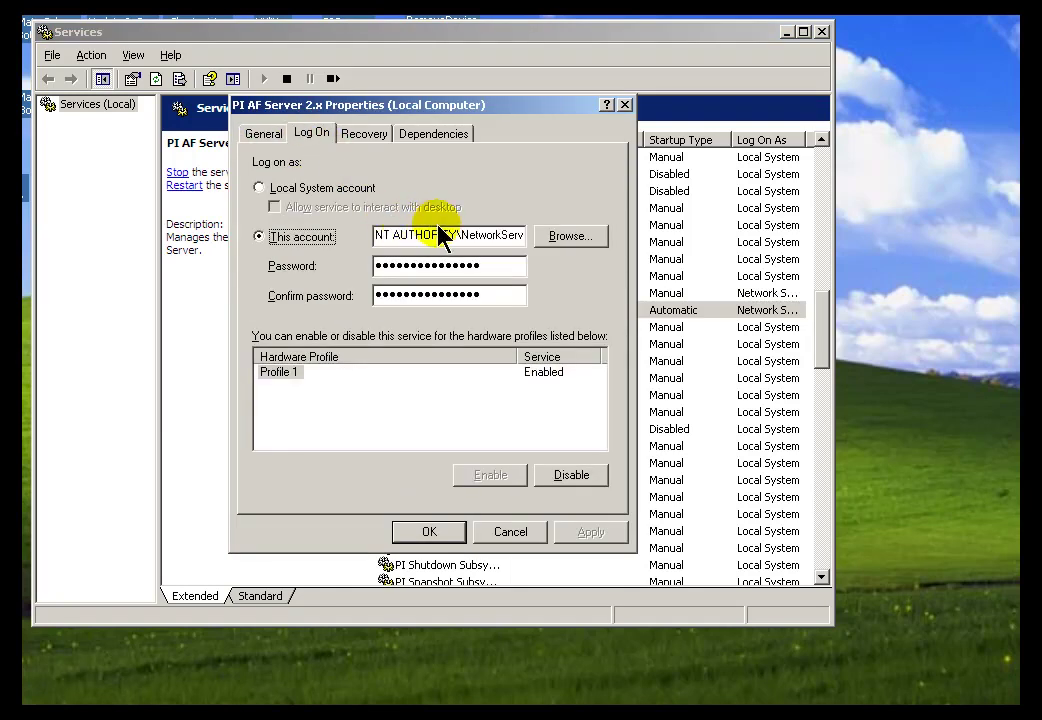
pyautogui.doubleClick(380, 235)
pyautogui.moveTo(378, 234); pyautogui.dragTo(527, 236)
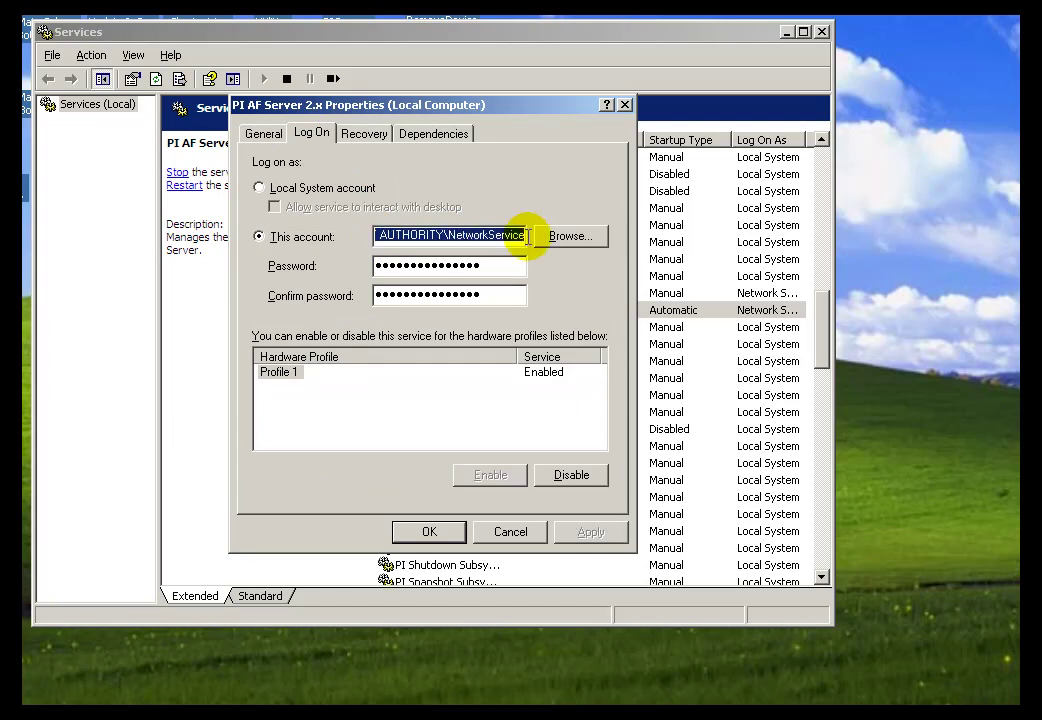
pyautogui.click(443, 235)
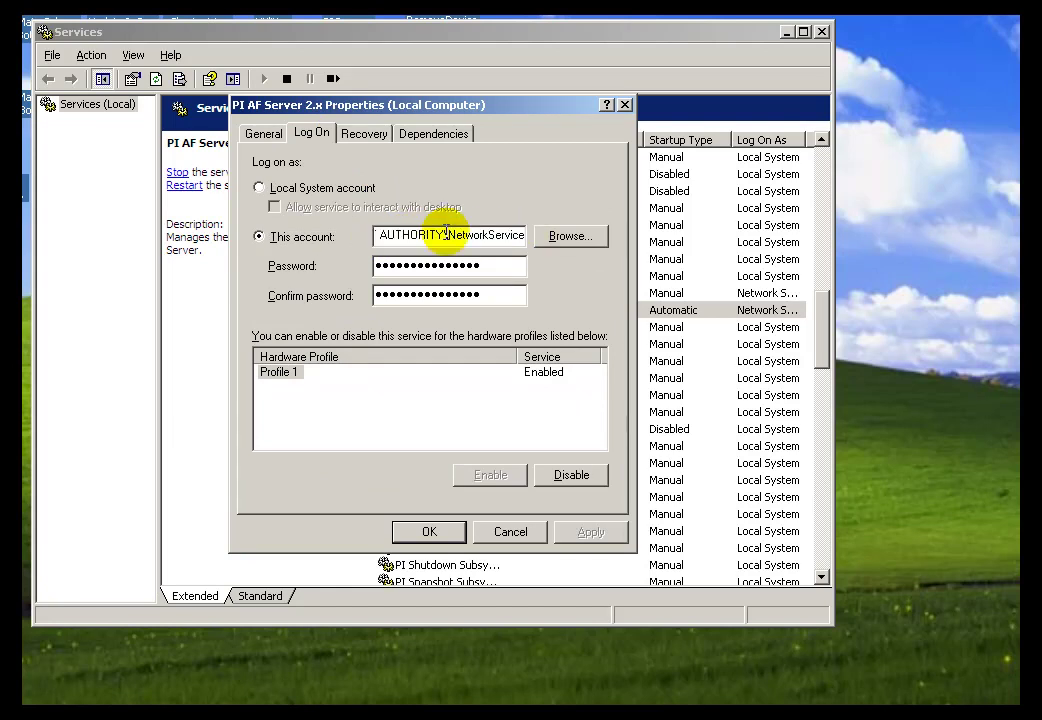
pyautogui.hotkey('shift', 'End')
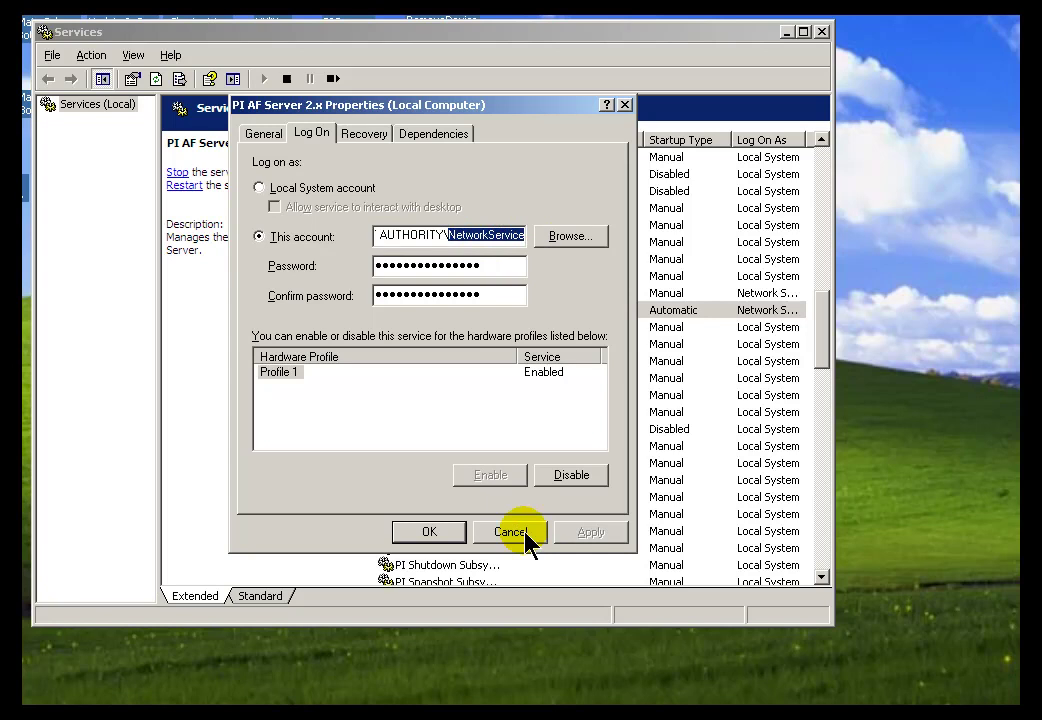
pyautogui.click(520, 533)
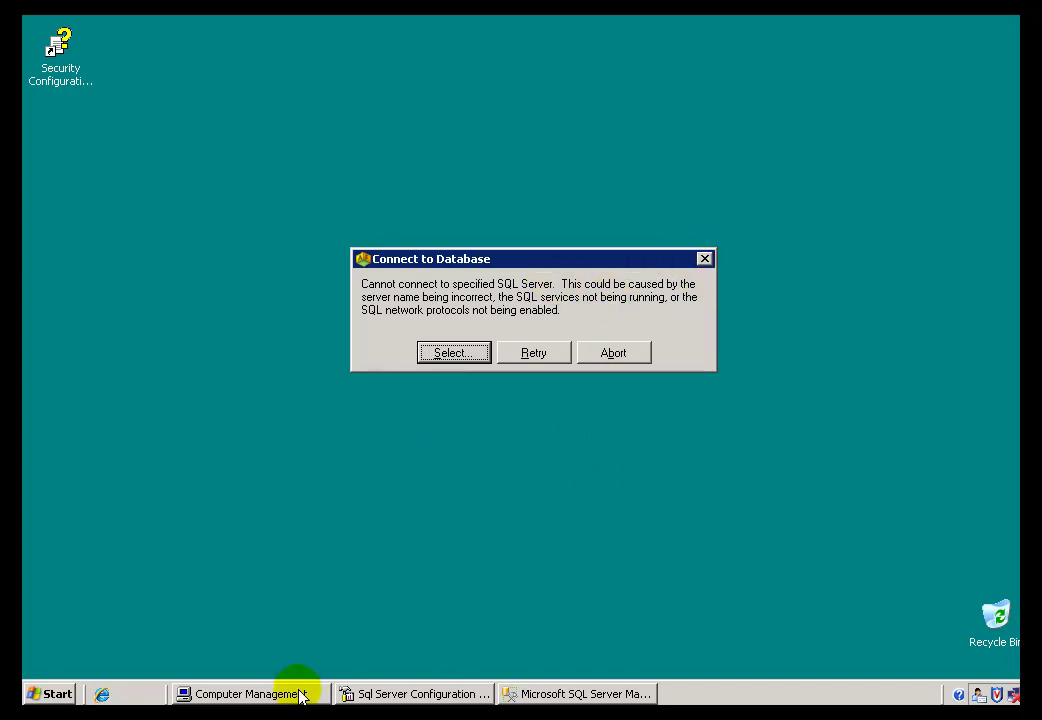
# Open the AFServers group in Computer Management, note its single member user, and cancel
pyautogui.click(224, 693)
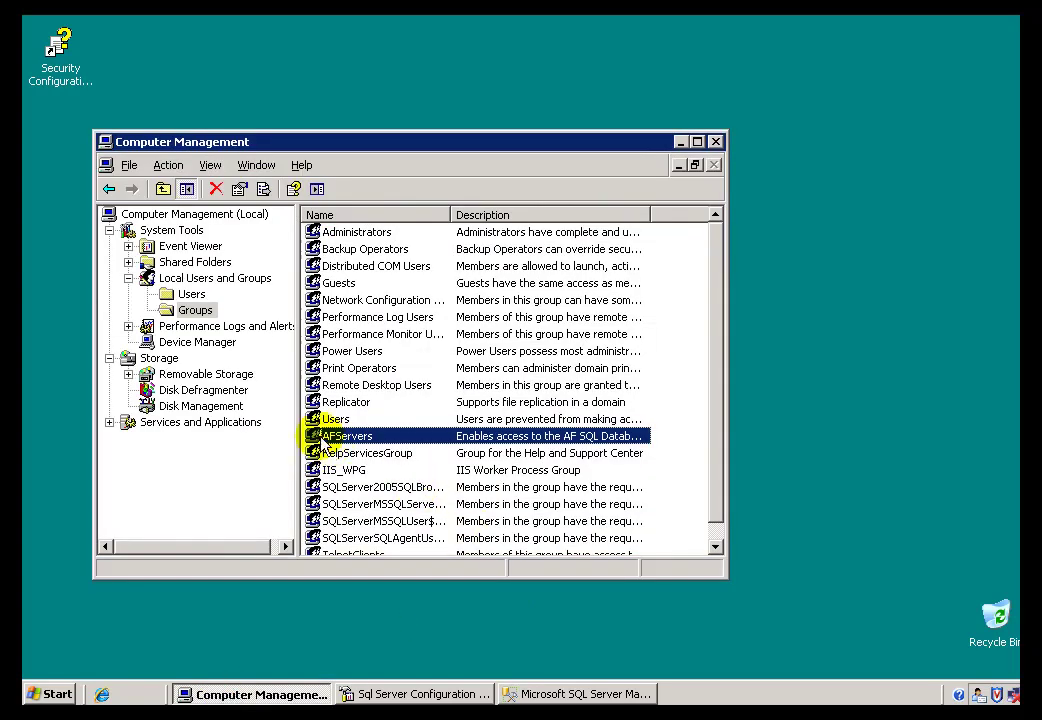
pyautogui.doubleClick(322, 438)
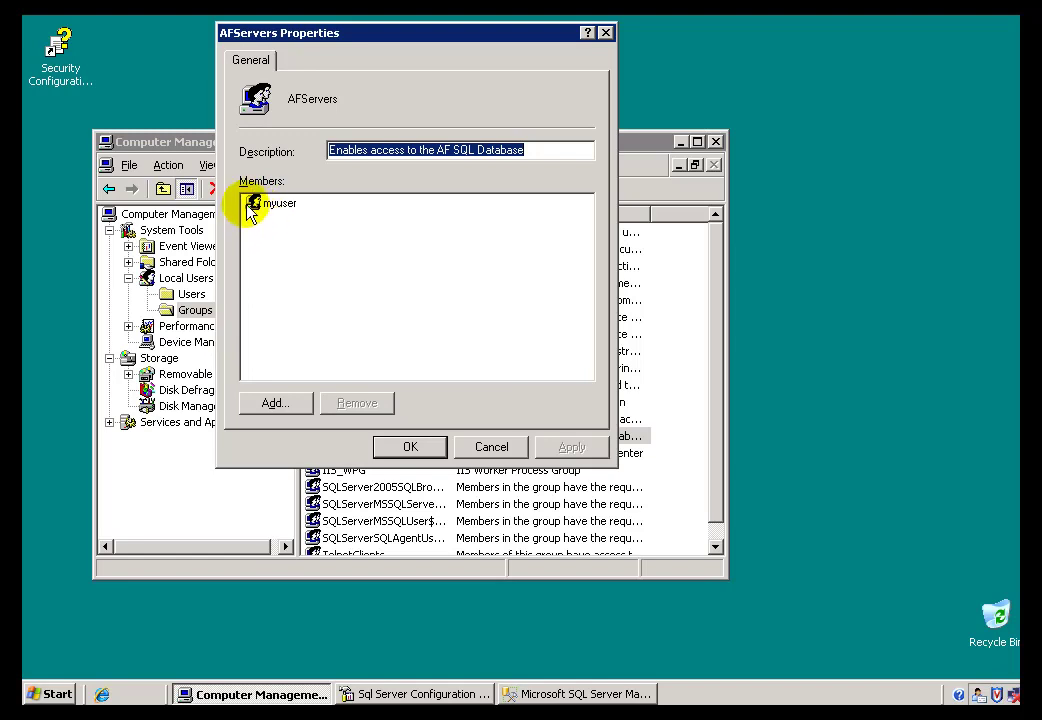
pyautogui.click(259, 206)
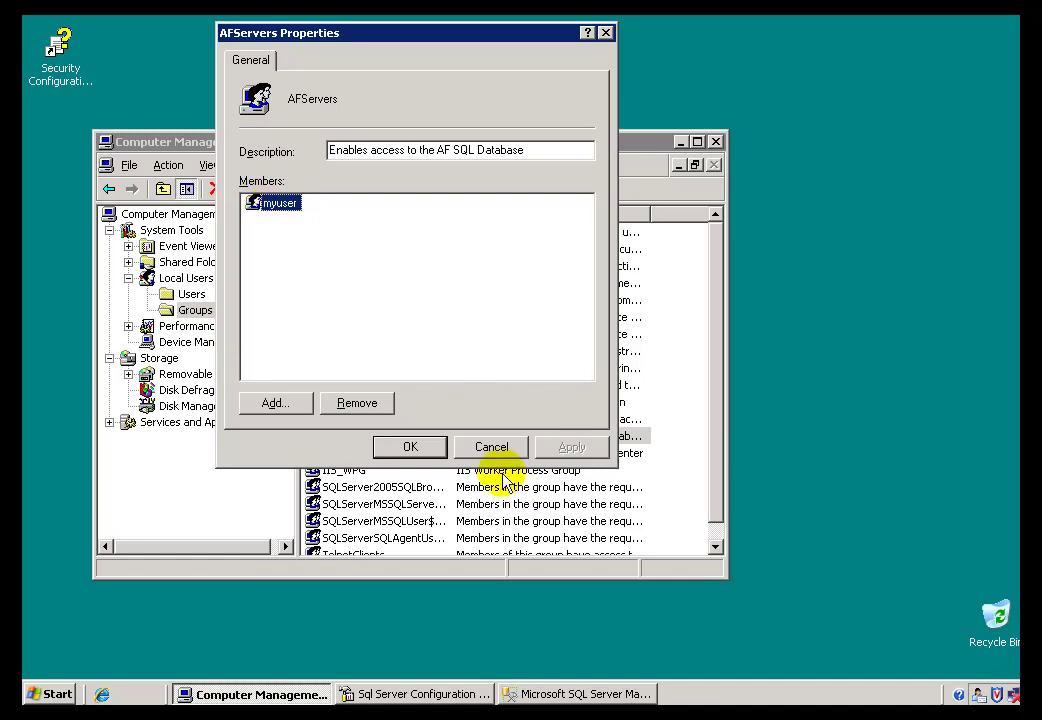
pyautogui.click(485, 446)
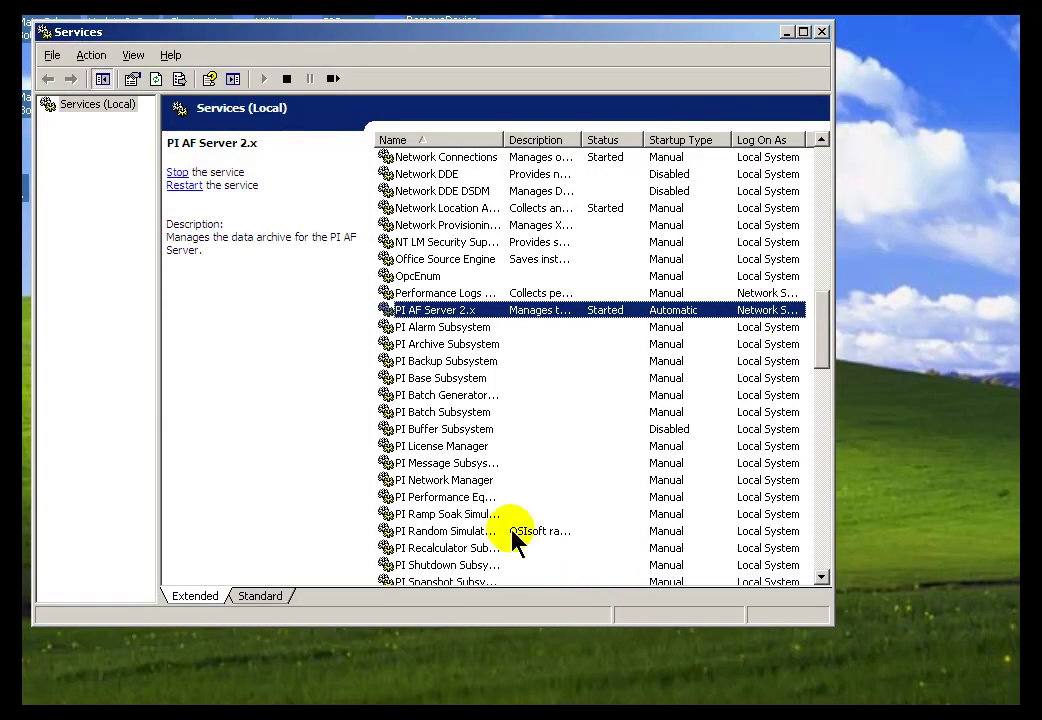
# Clear the current account name on PI AF Server 2.x's Log On tab
pyautogui.doubleClick(395, 312)
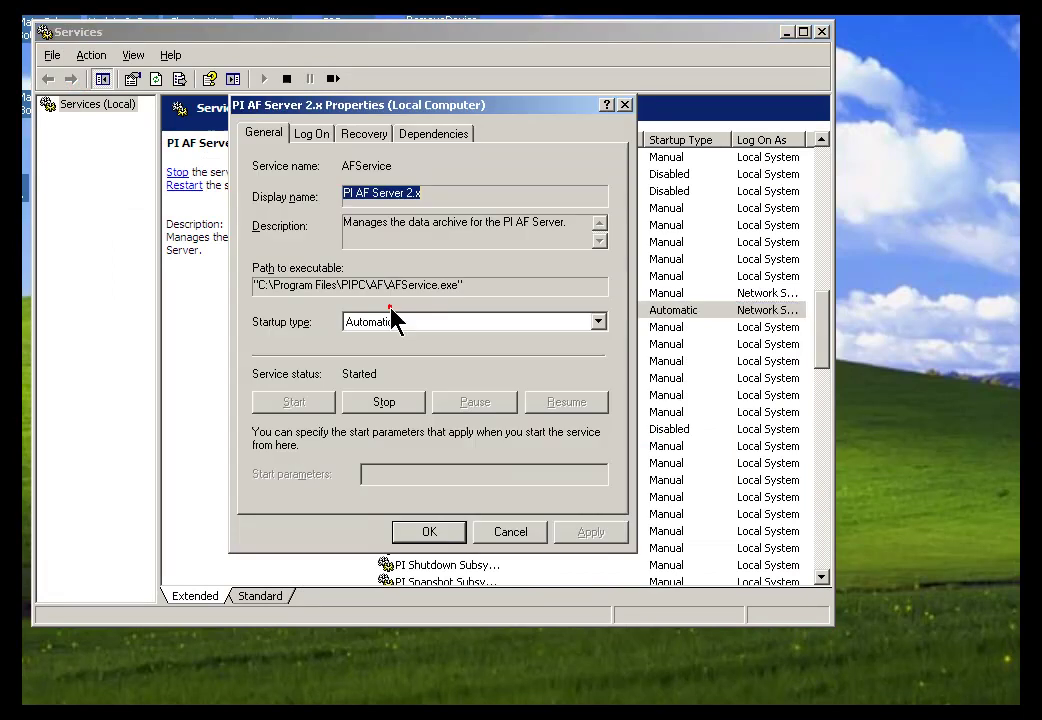
pyautogui.click(316, 136)
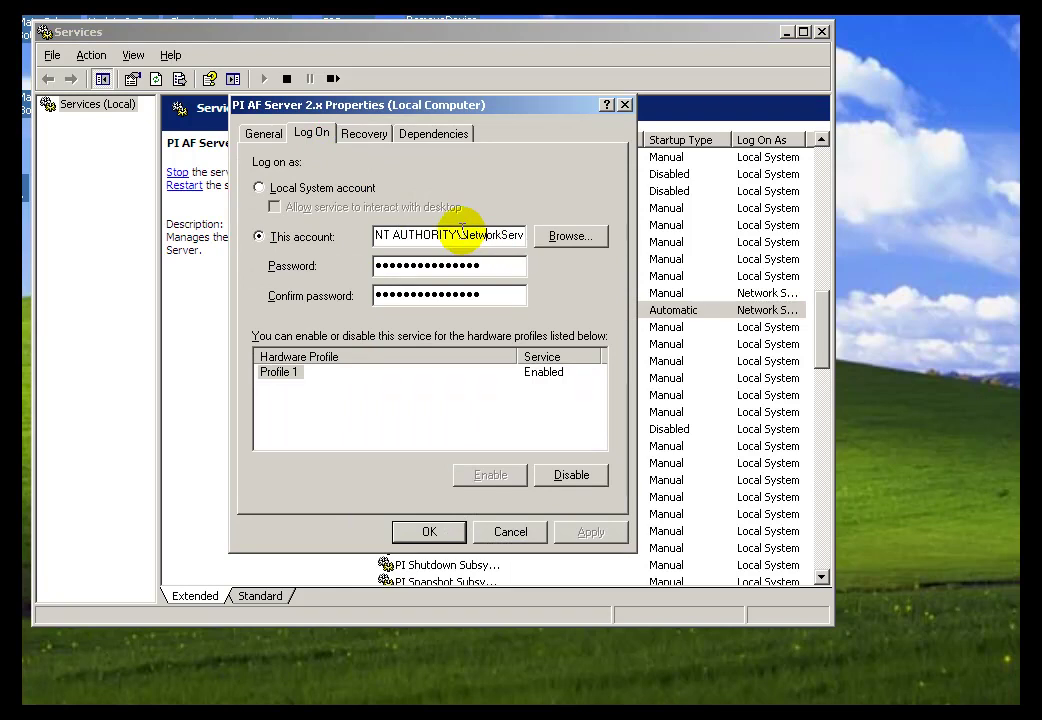
pyautogui.doubleClick(462, 230)
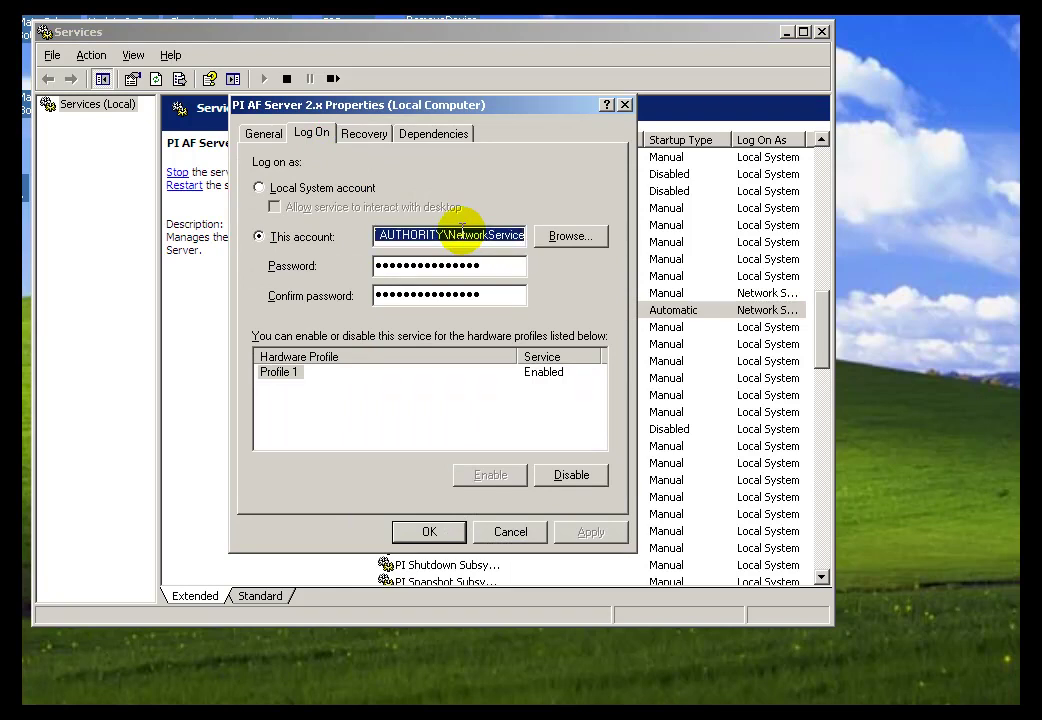
pyautogui.press('Delete')
# Search the local computer for the user account and set it as This account
pyautogui.click(542, 244)
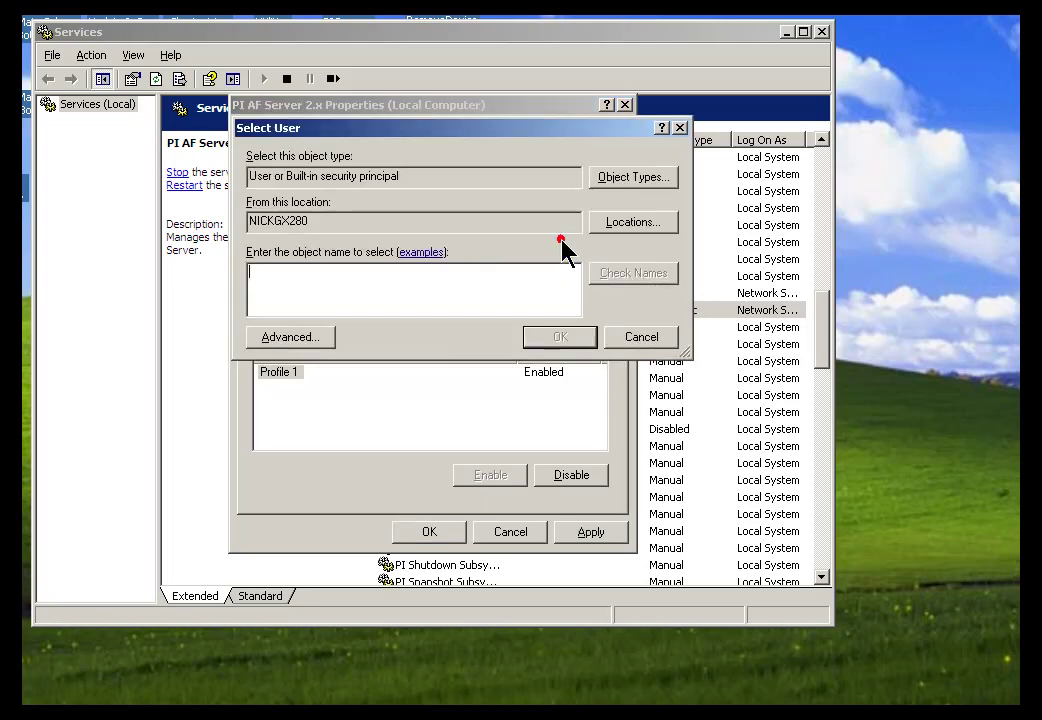
pyautogui.click(629, 236)
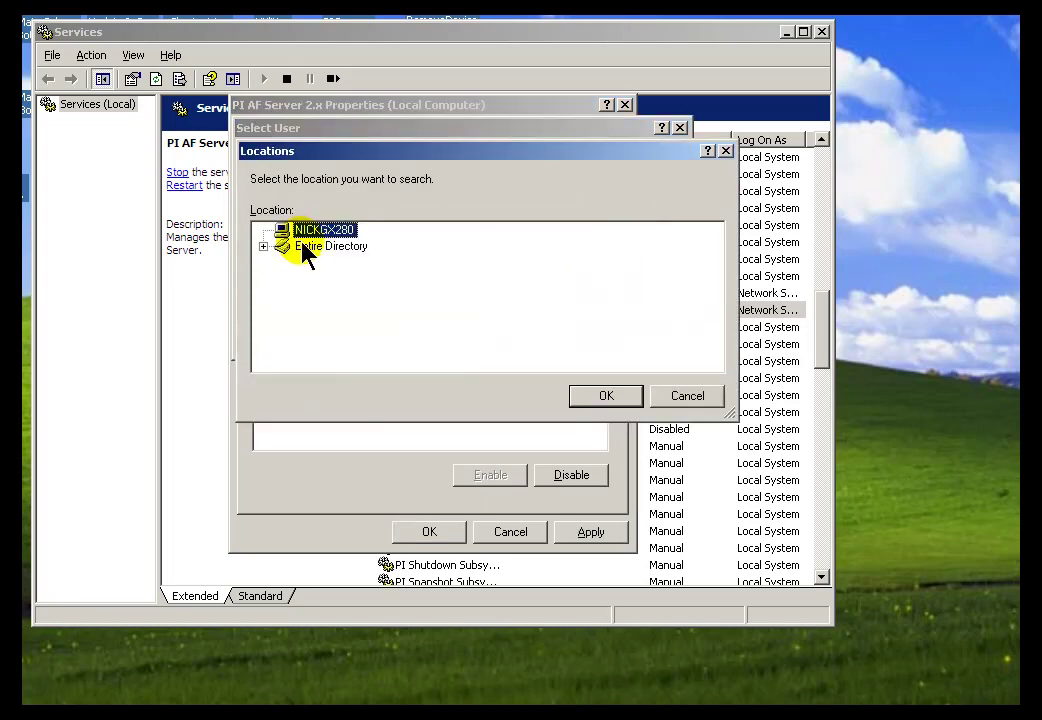
pyautogui.click(604, 393)
pyautogui.click(344, 285)
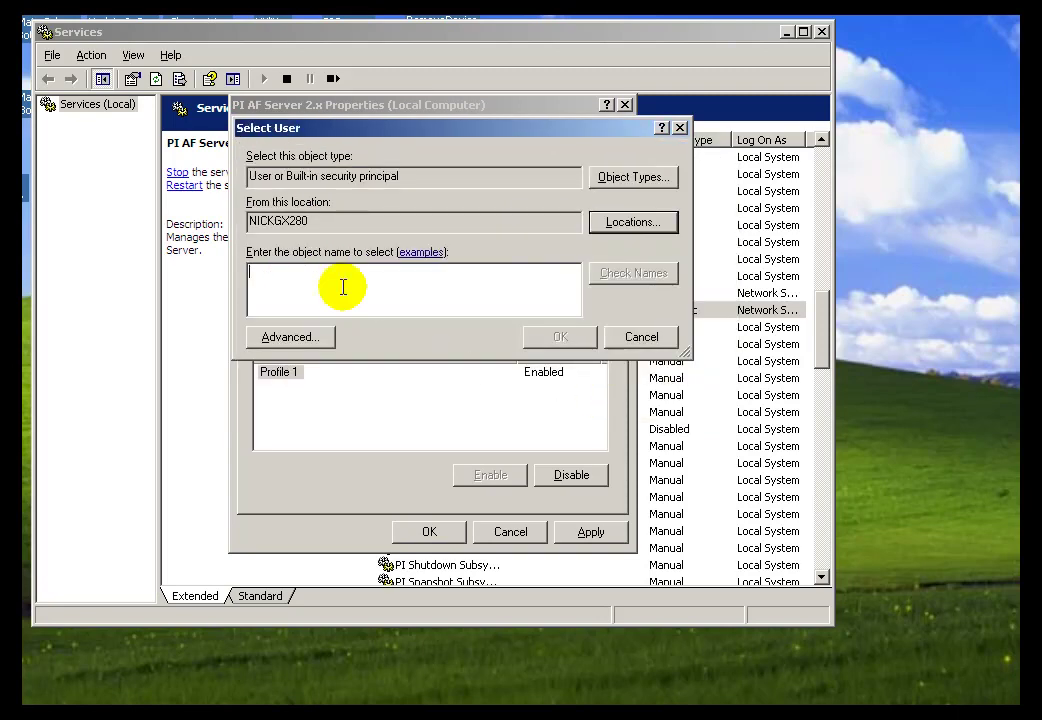
pyautogui.write('myuser')
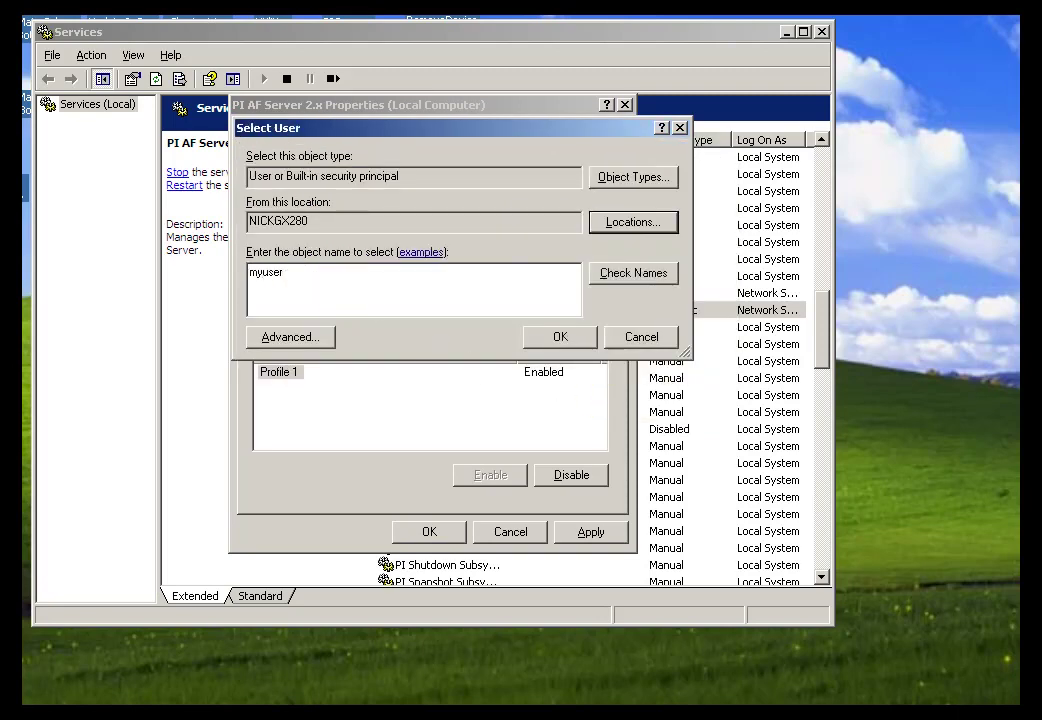
pyautogui.click(633, 273)
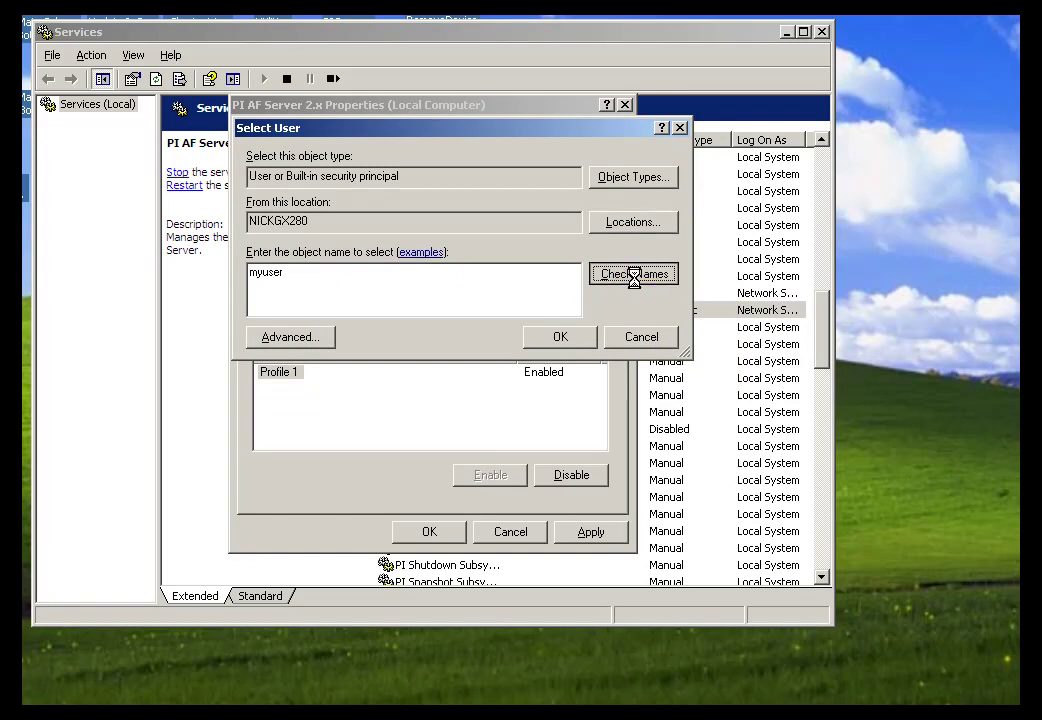
pyautogui.click(353, 272)
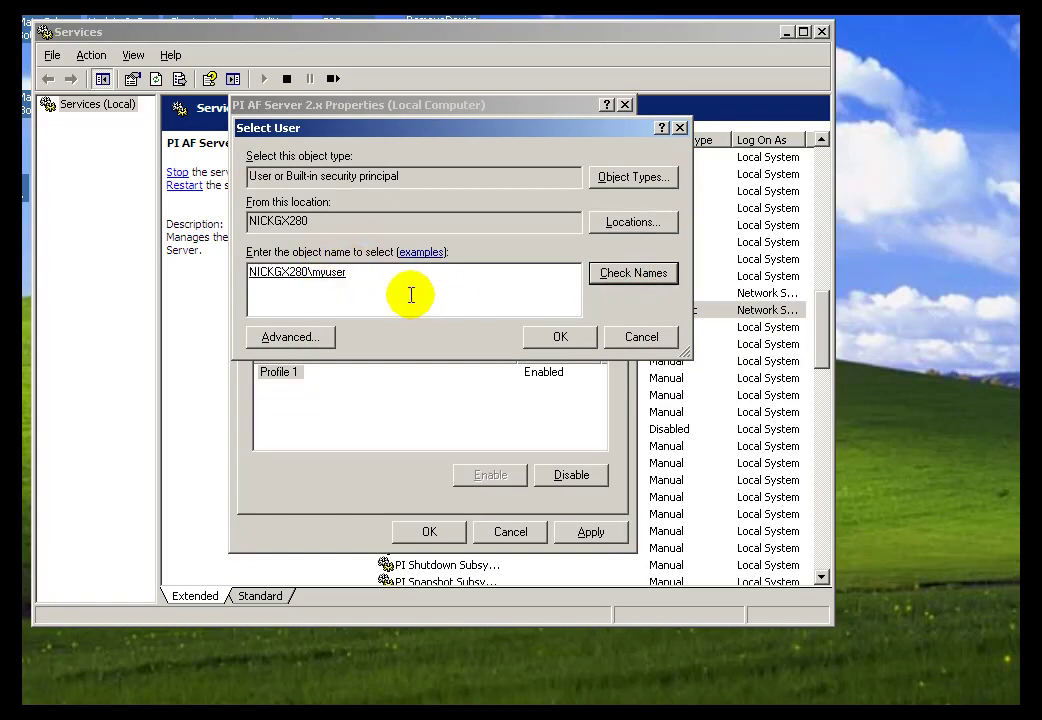
pyautogui.click(356, 275)
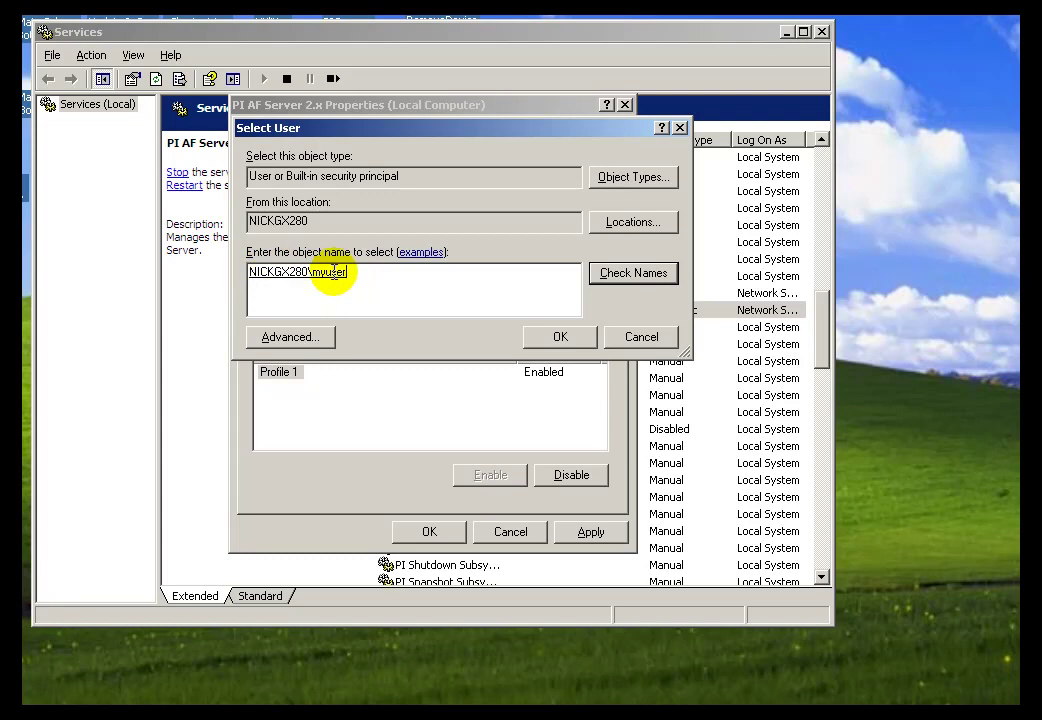
pyautogui.click(545, 338)
# Enter the account password, apply the change, acknowledge the restart warning, and confirm
pyautogui.moveTo(494, 268); pyautogui.dragTo(309, 275)
pyautogui.write('****')
pyautogui.press('Tab')
pyautogui.write('***')
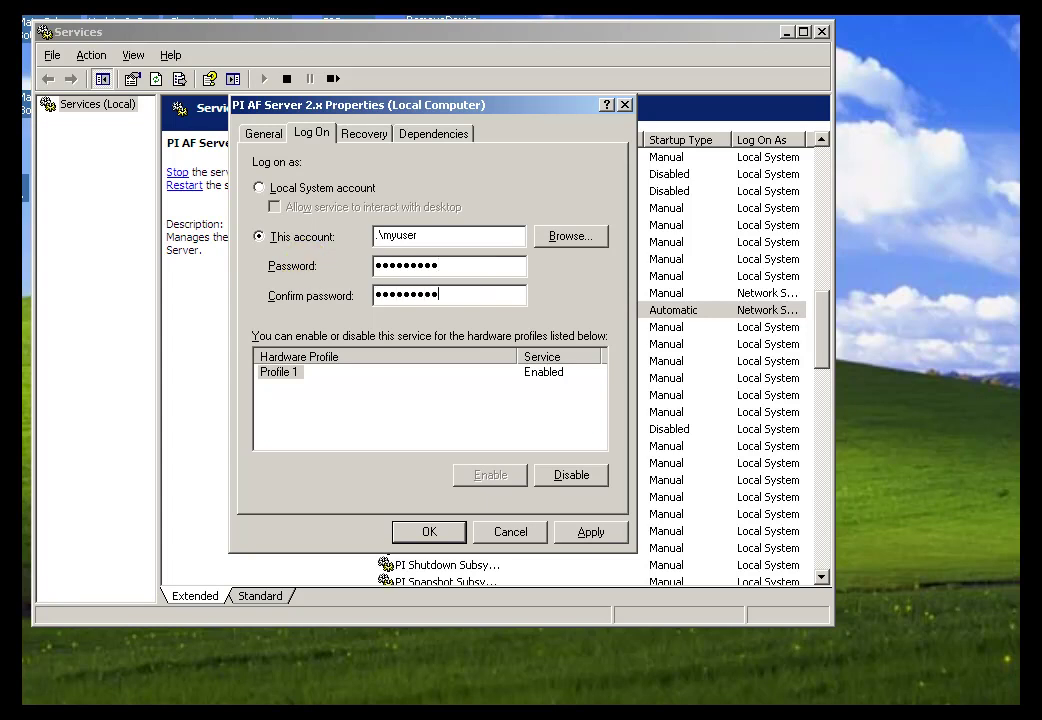
pyautogui.click(593, 533)
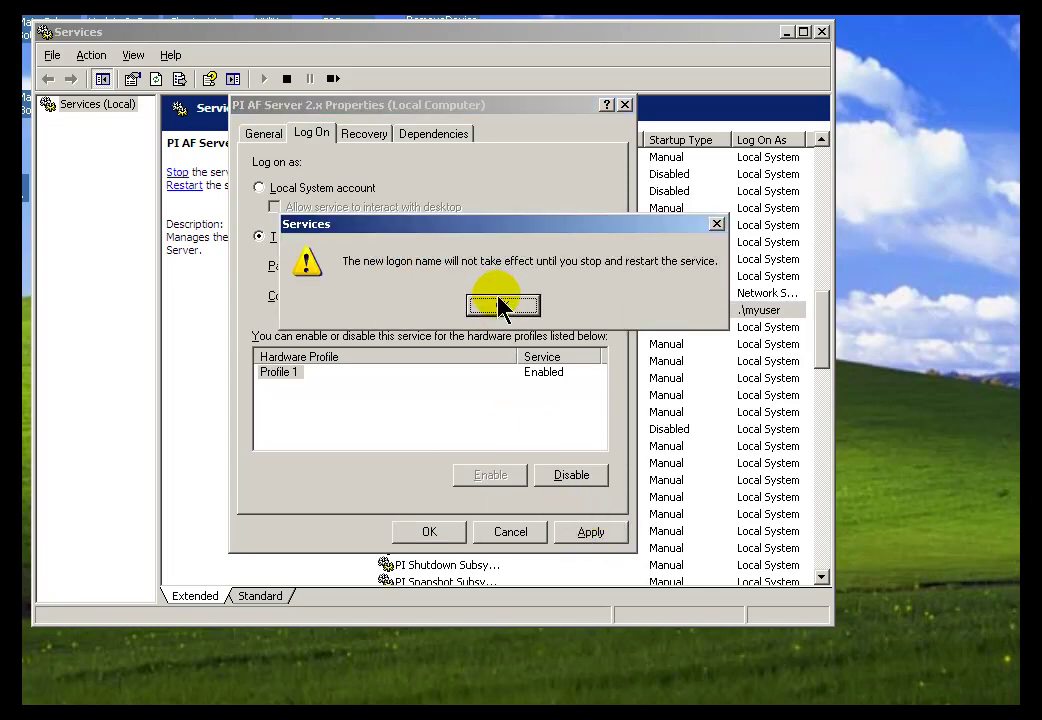
pyautogui.click(500, 308)
pyautogui.click(435, 531)
# Restart PI AF Server 2.x under the local user account and minimize the Services window
pyautogui.rightClick(430, 311)
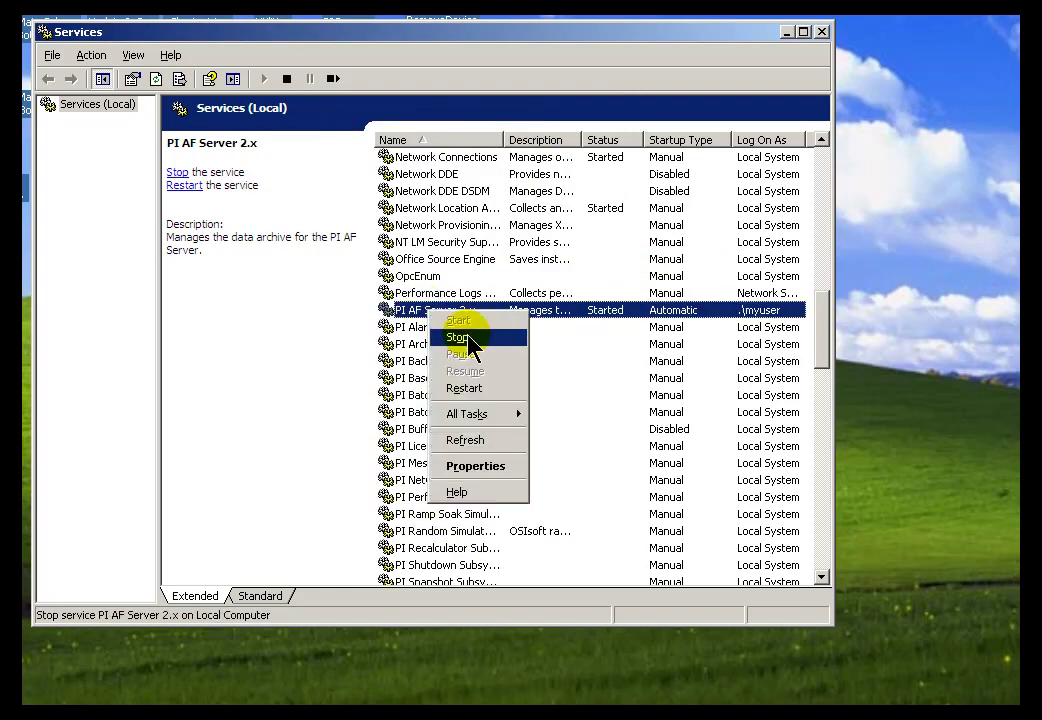
pyautogui.click(463, 390)
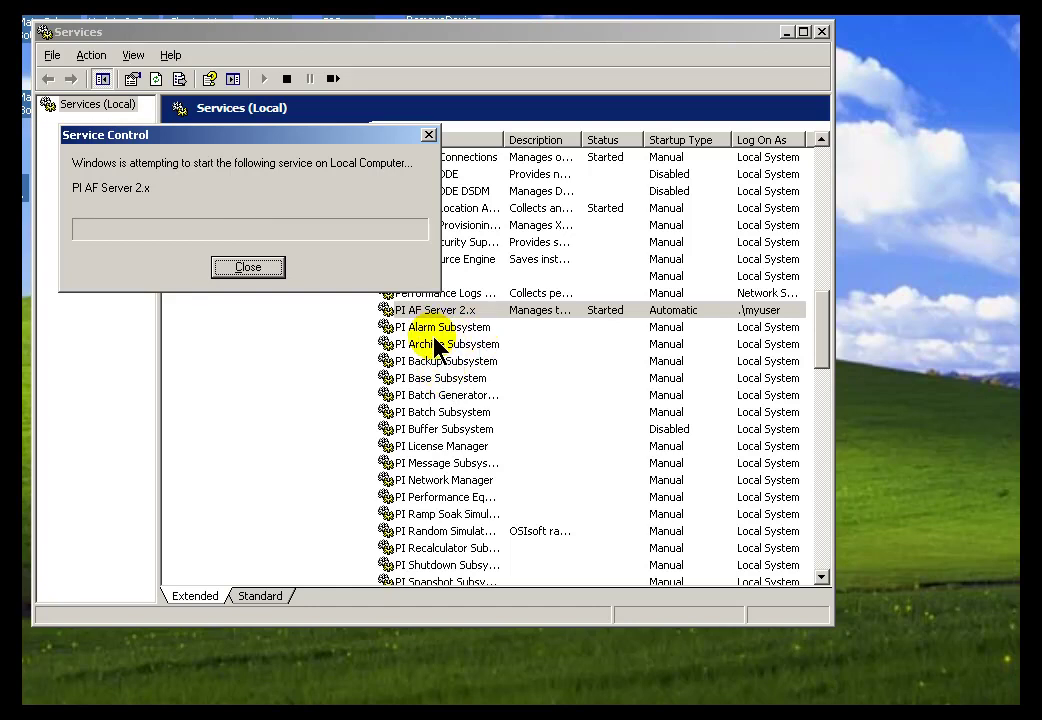
pyautogui.click(228, 267)
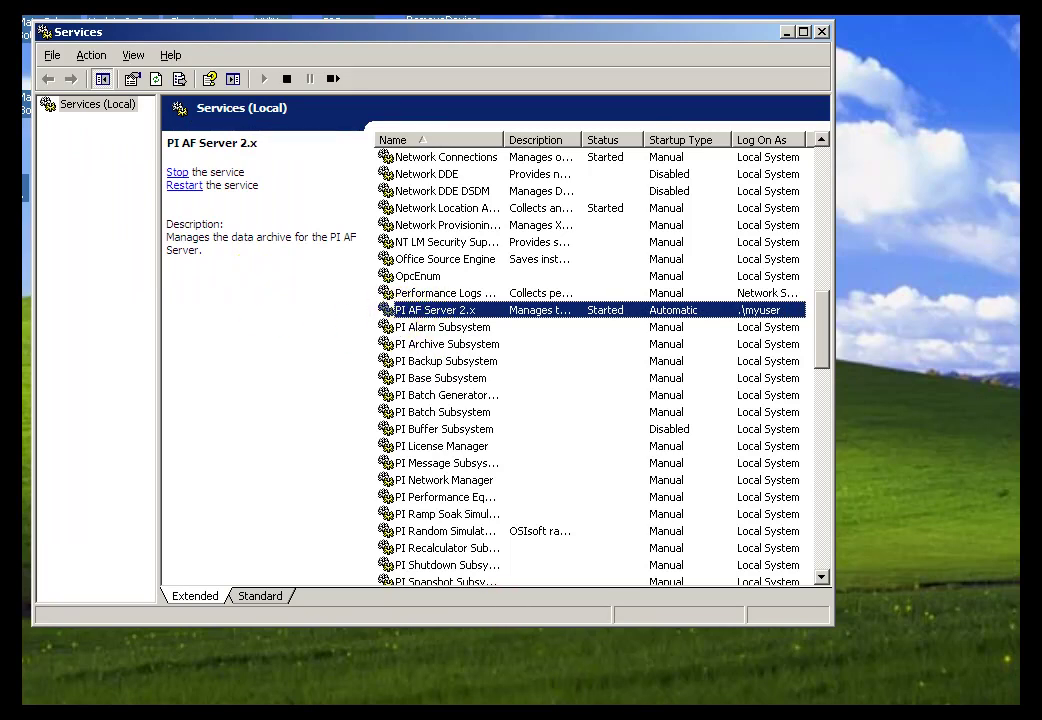
pyautogui.click(787, 31)
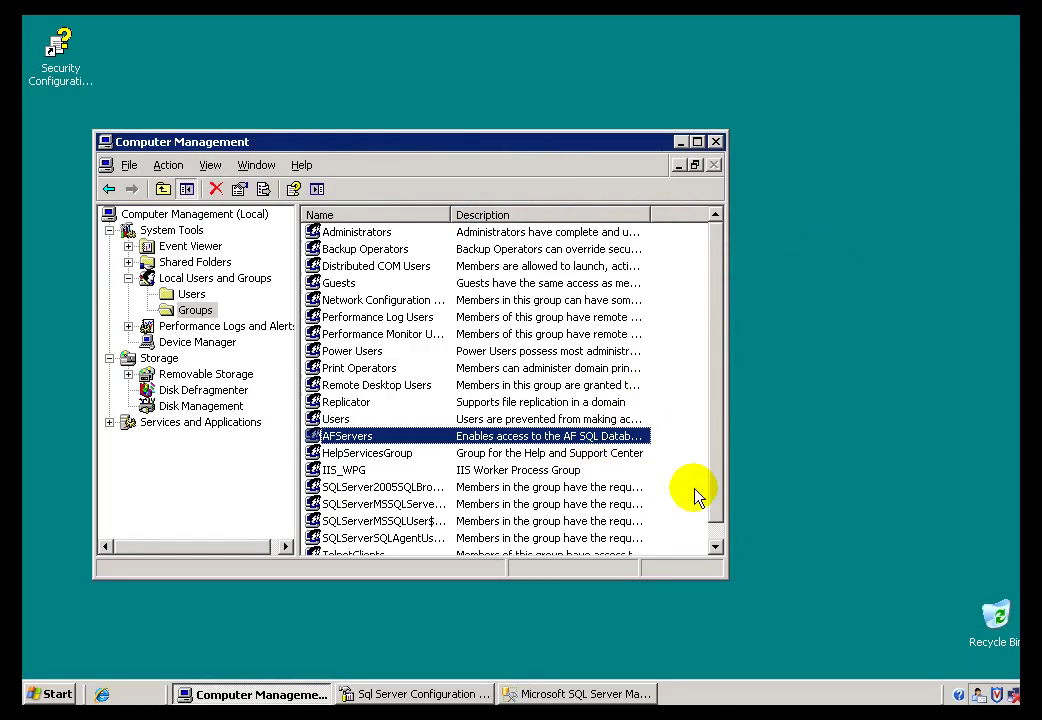
# Relaunch PI System Explorer, expand OSIsoft Enterprises, and select the Division element
pyautogui.click(678, 142)
pyautogui.click(613, 358)
pyautogui.click(52, 694)
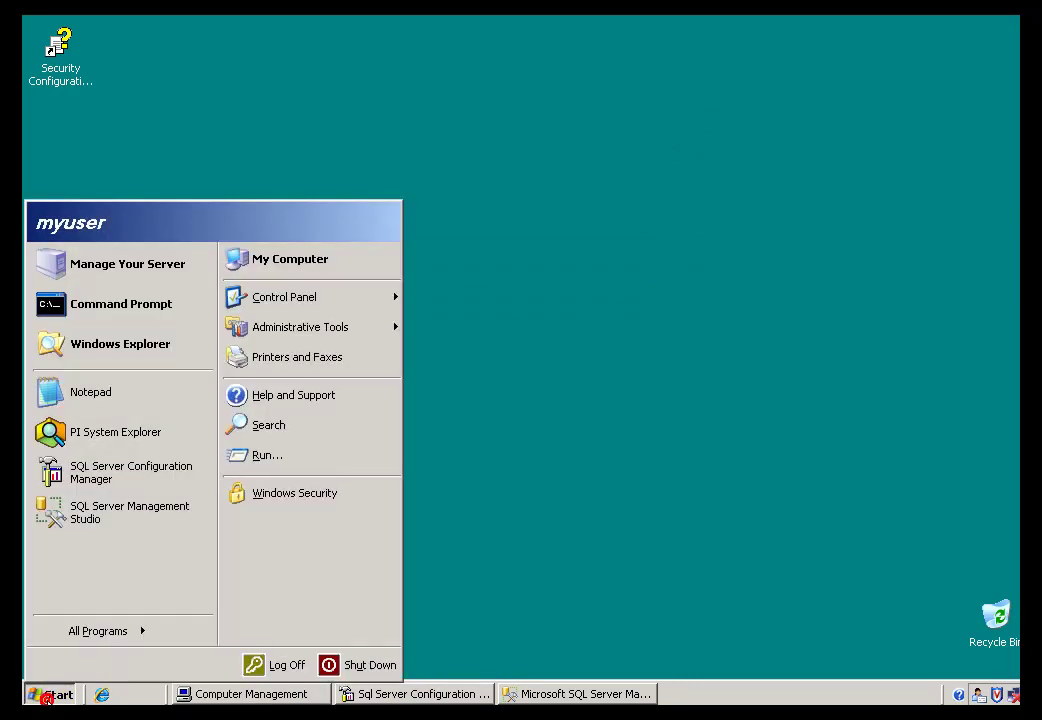
pyautogui.click(122, 436)
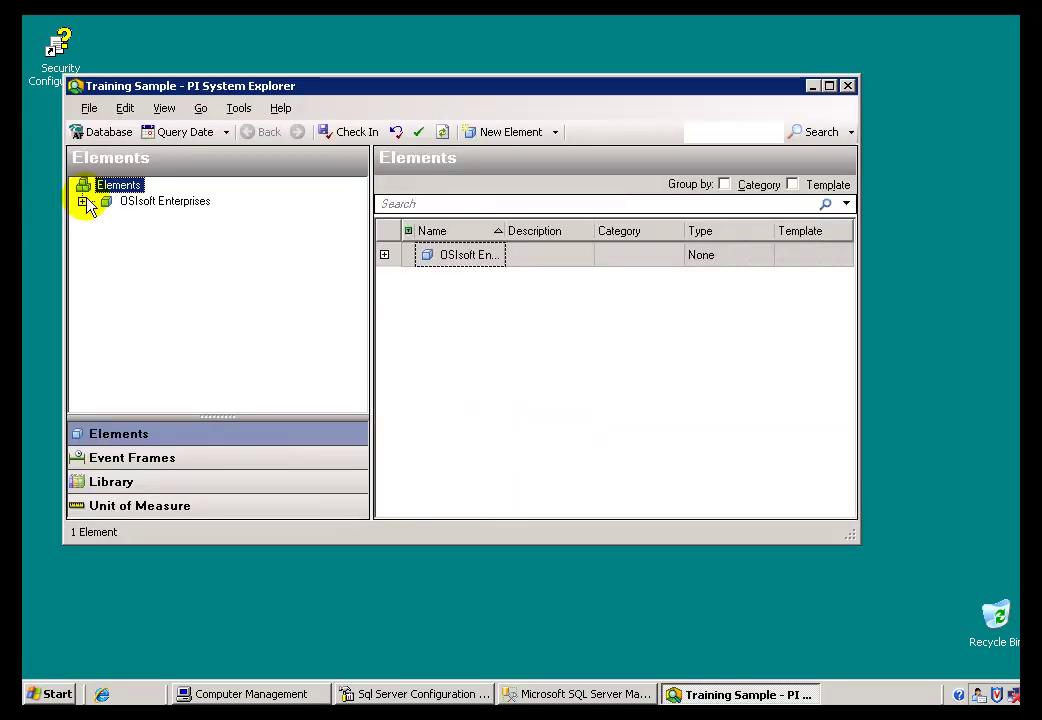
pyautogui.click(82, 201)
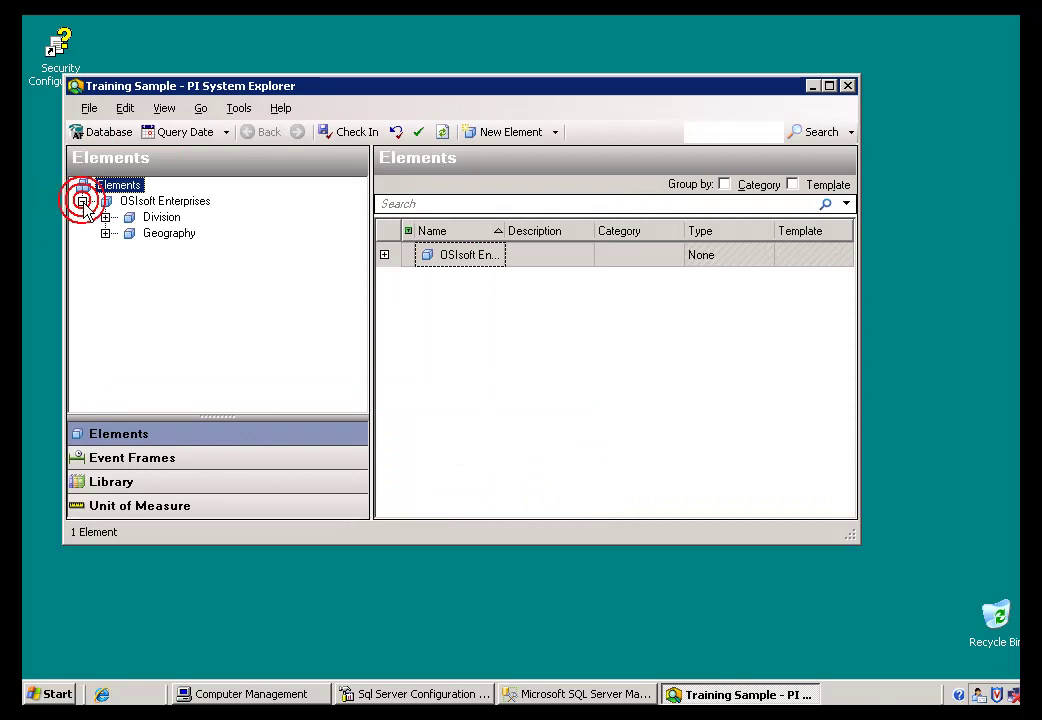
pyautogui.click(152, 217)
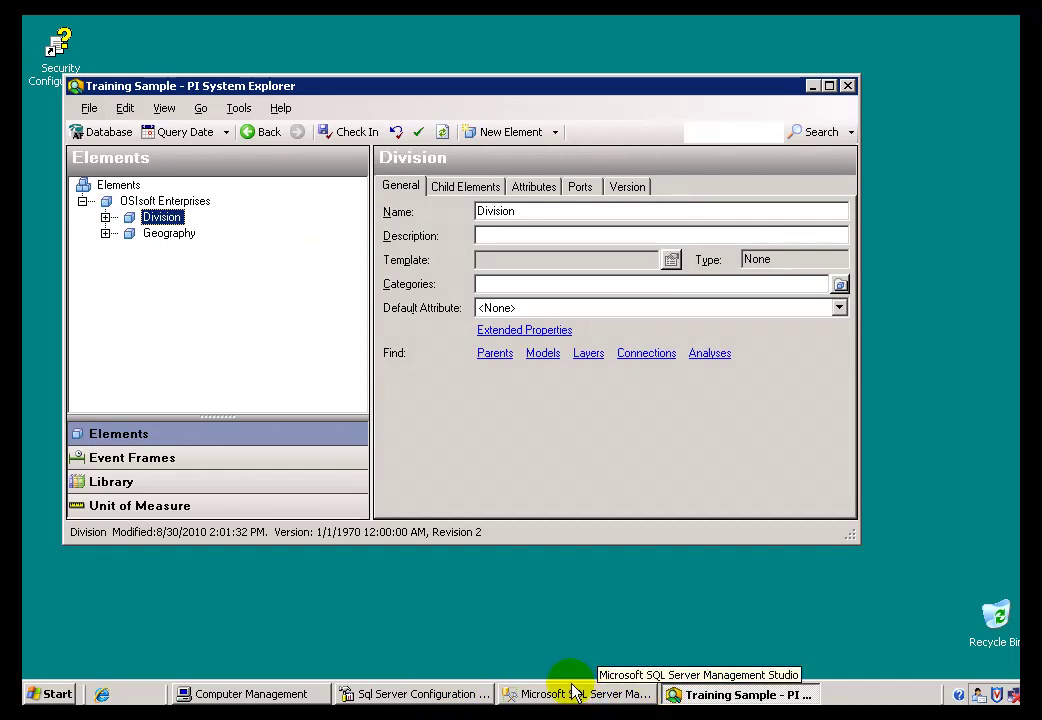
# Recheck the AFServers group members in Computer Management, then minimize it unchanged
pyautogui.click(270, 696)
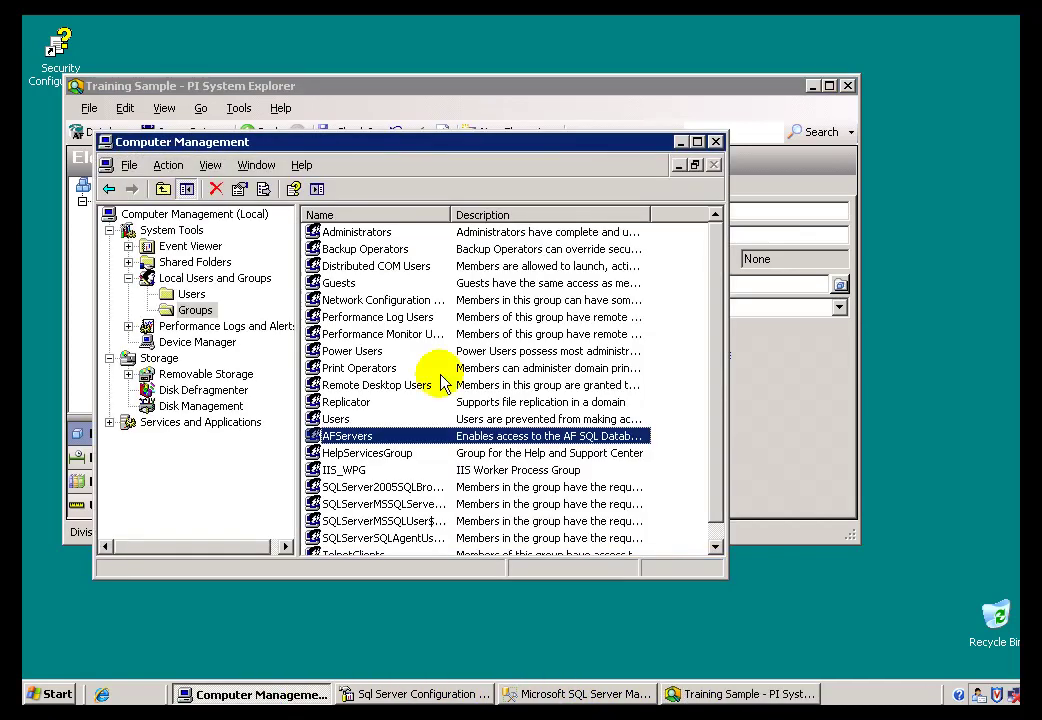
pyautogui.doubleClick(323, 437)
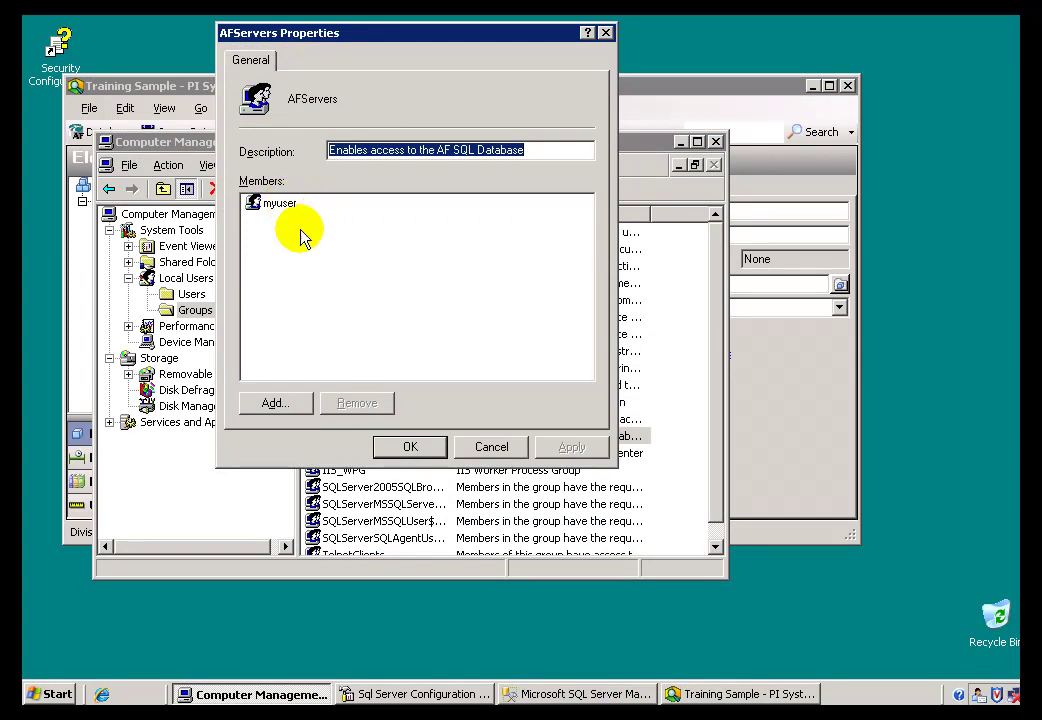
pyautogui.click(491, 446)
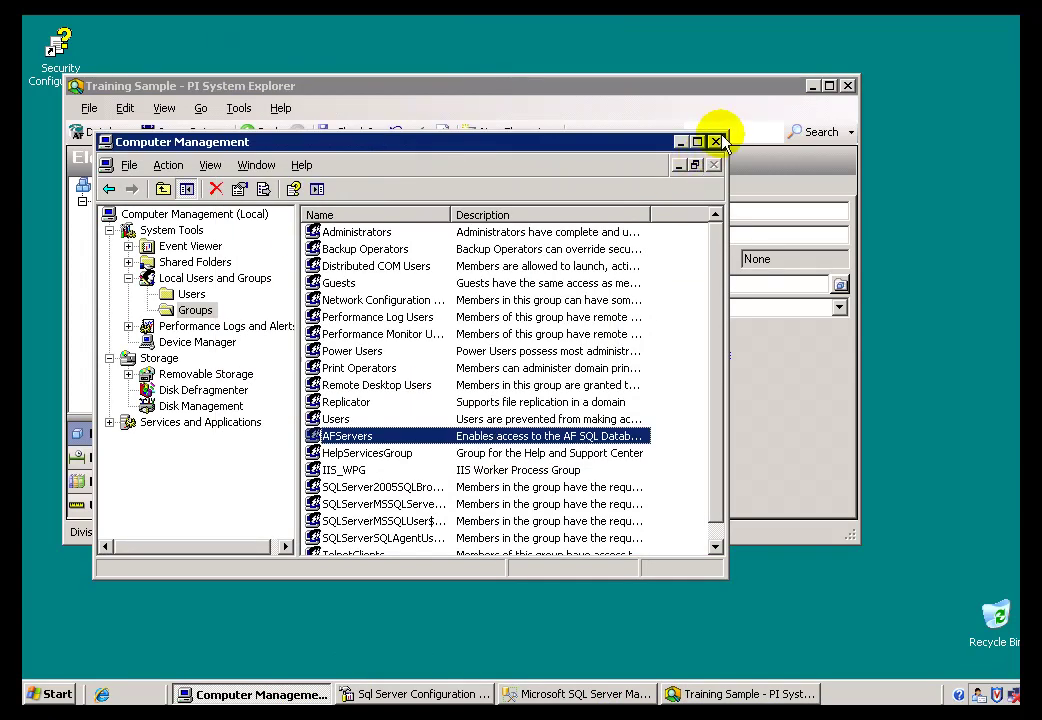
pyautogui.click(679, 141)
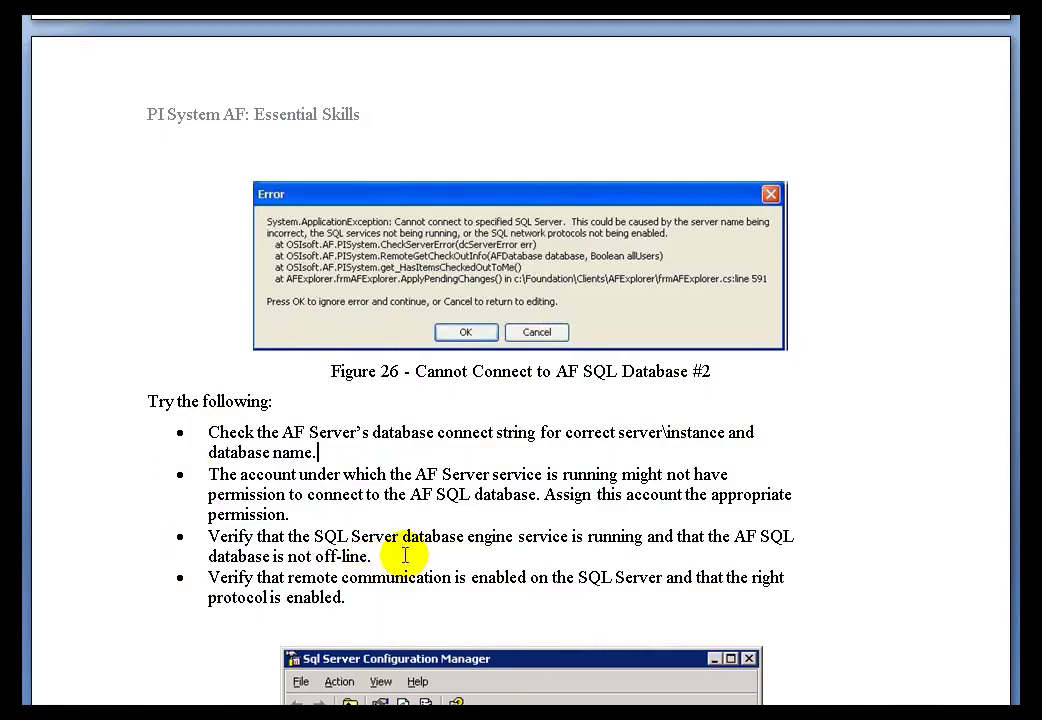
pyautogui.tripleClick(405, 556)
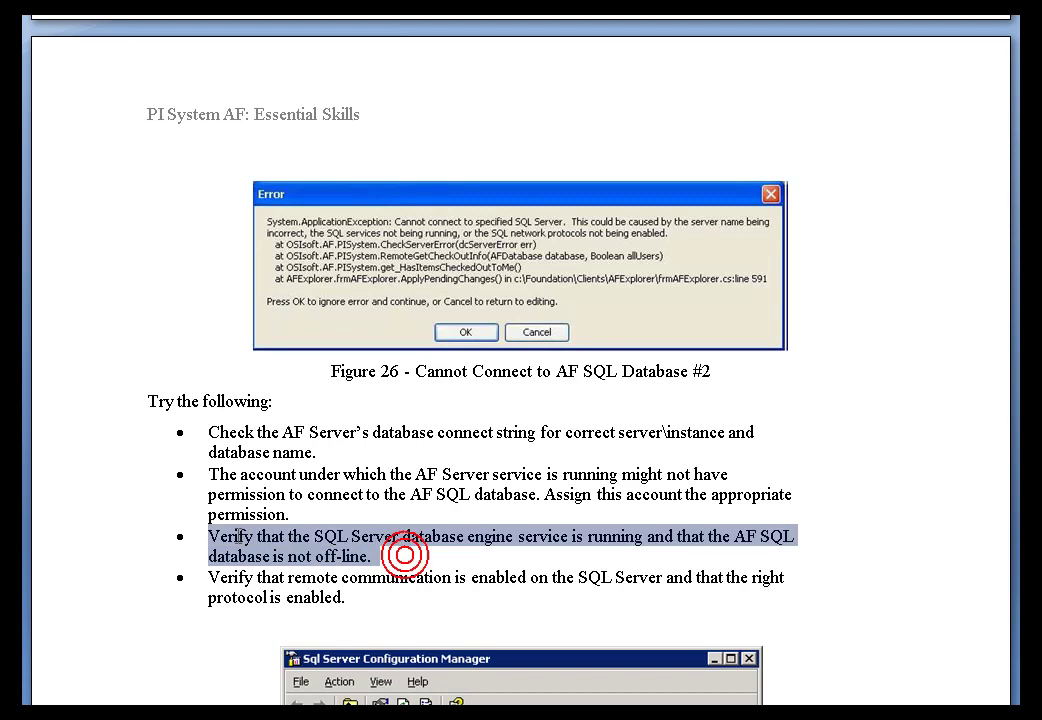
pyautogui.click(431, 558)
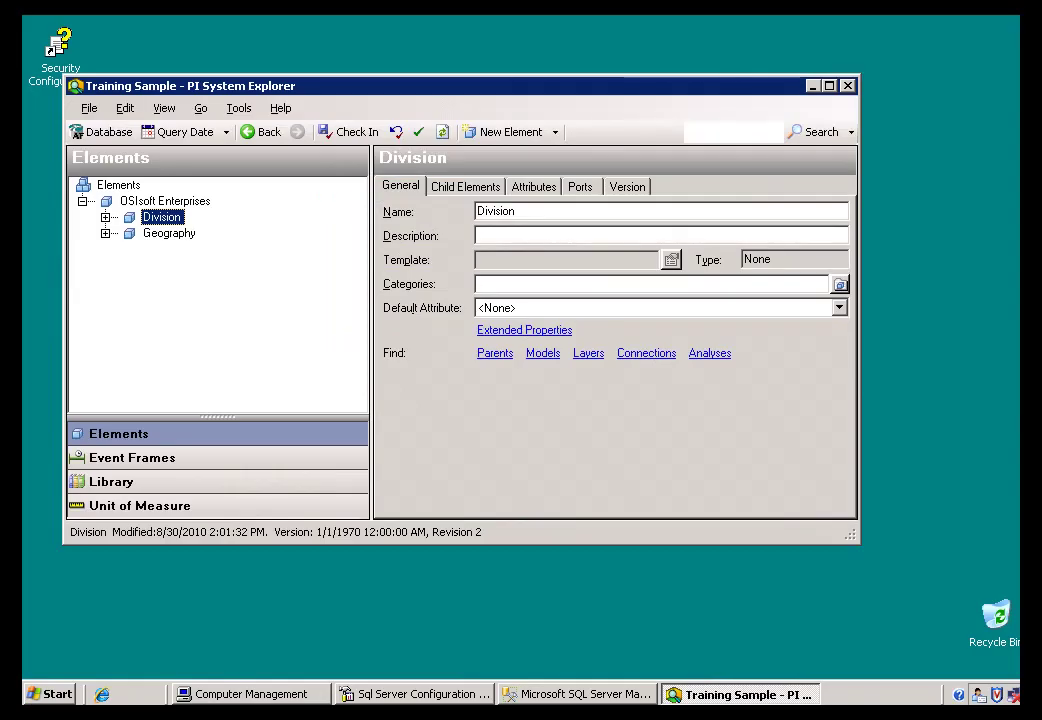
# Switch to SQL Server Management Studio and close PI System Explorer
pyautogui.click(560, 694)
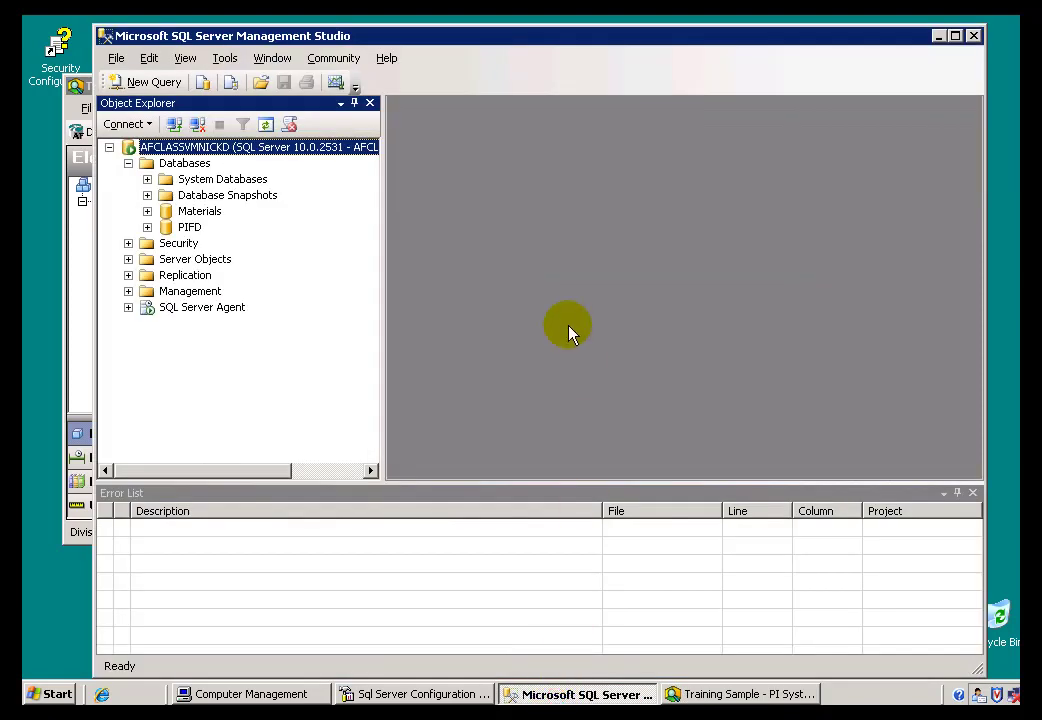
pyautogui.click(78, 90)
pyautogui.click(78, 90)
pyautogui.click(847, 86)
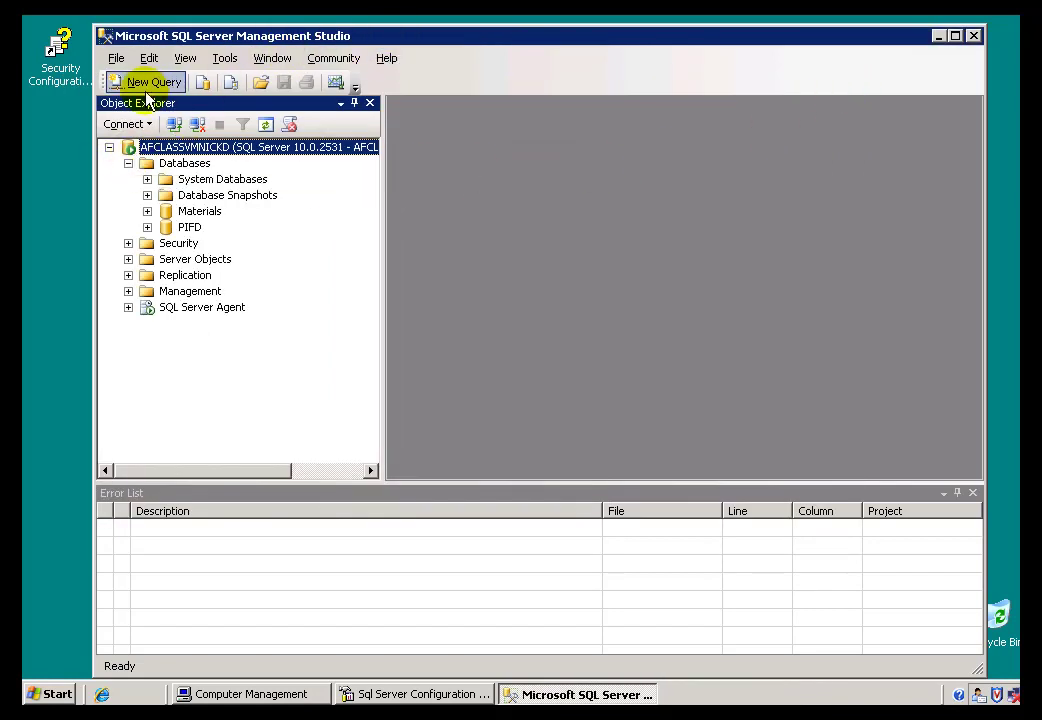
# Verify the server's Start action is disabled, meaning the engine runs, then minimize SSMS
pyautogui.rightClick(150, 152)
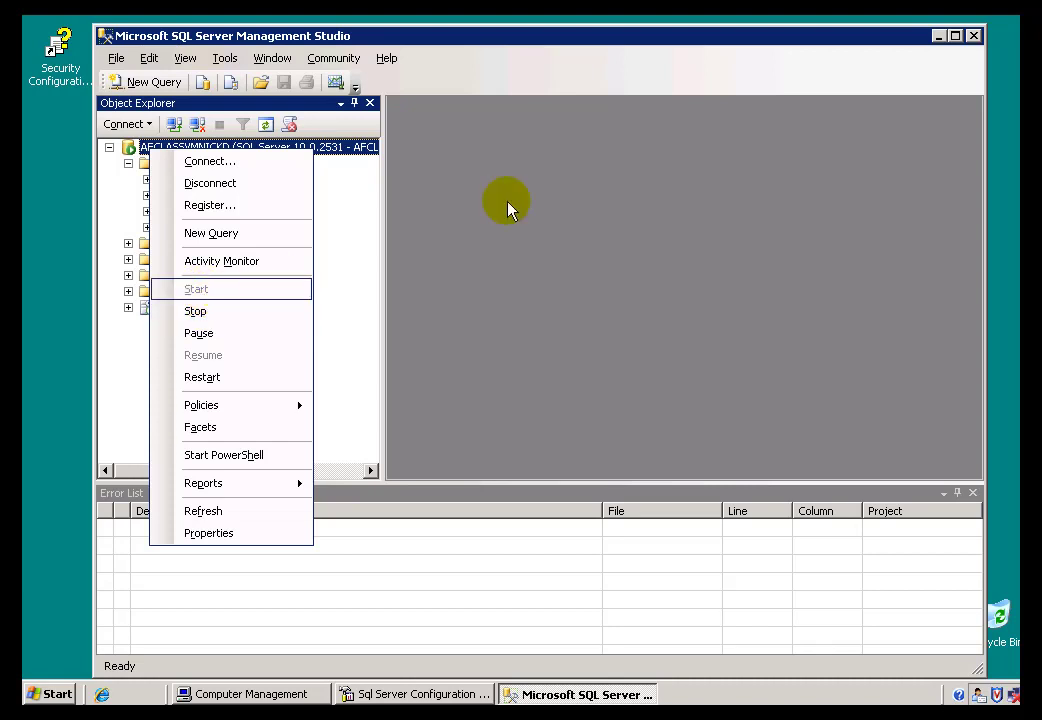
pyautogui.click(520, 34)
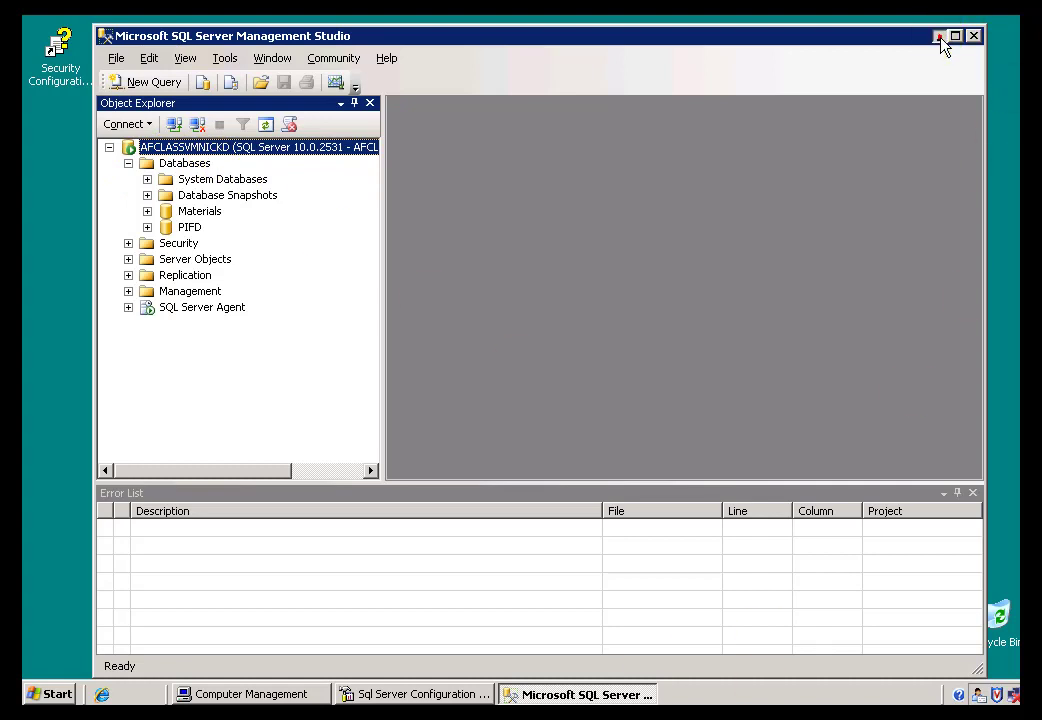
pyautogui.click(939, 37)
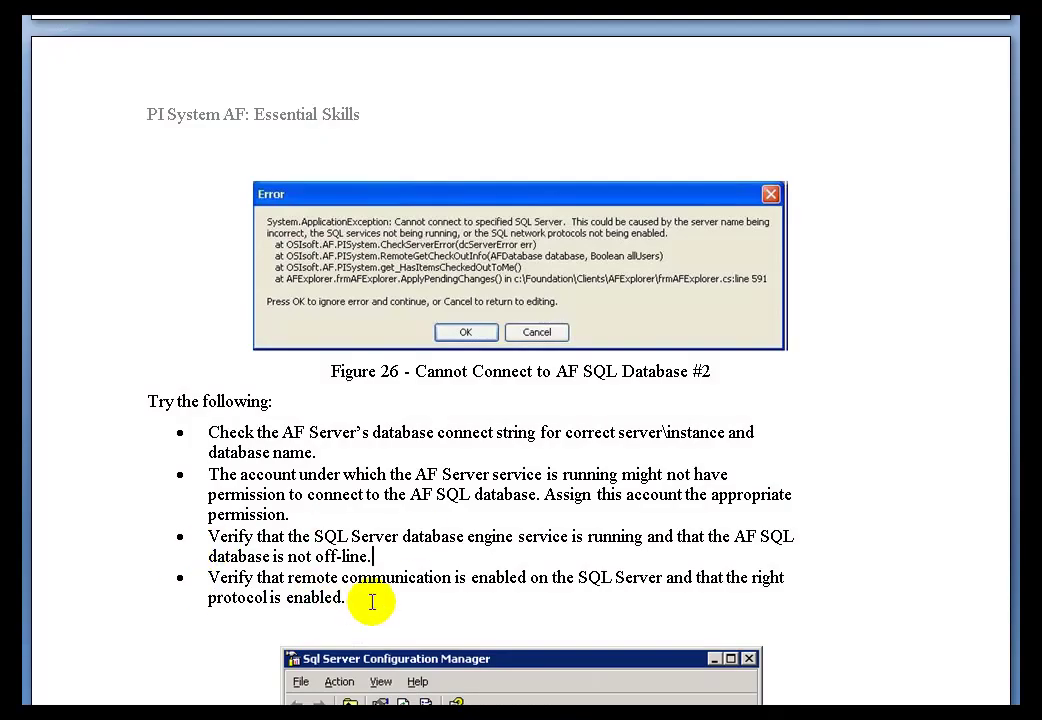
pyautogui.tripleClick(362, 603)
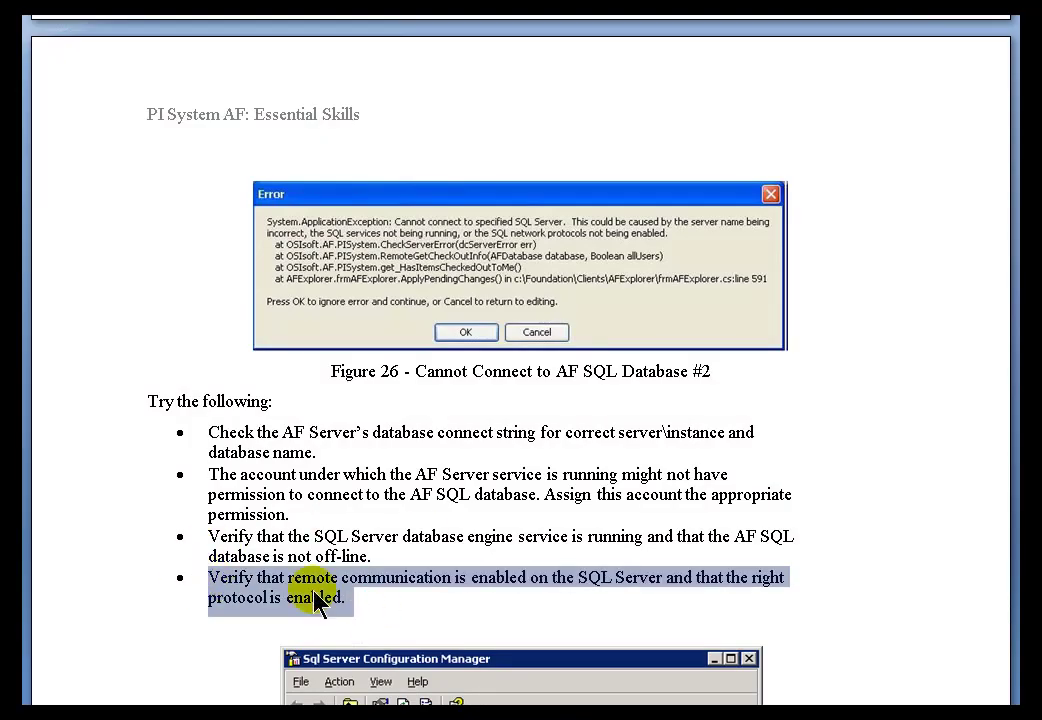
pyautogui.click(389, 602)
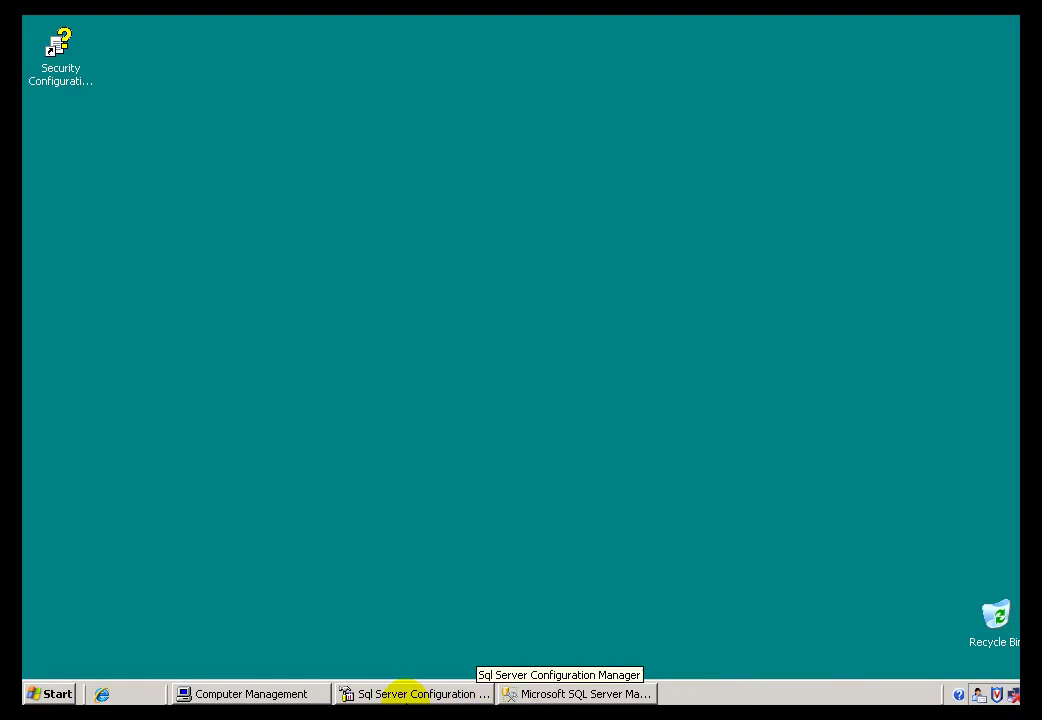
# Show MSSQLSERVER protocols in Configuration Manager: TCP/IP enabled, Named Pipes and VIA disabled
pyautogui.click(386, 694)
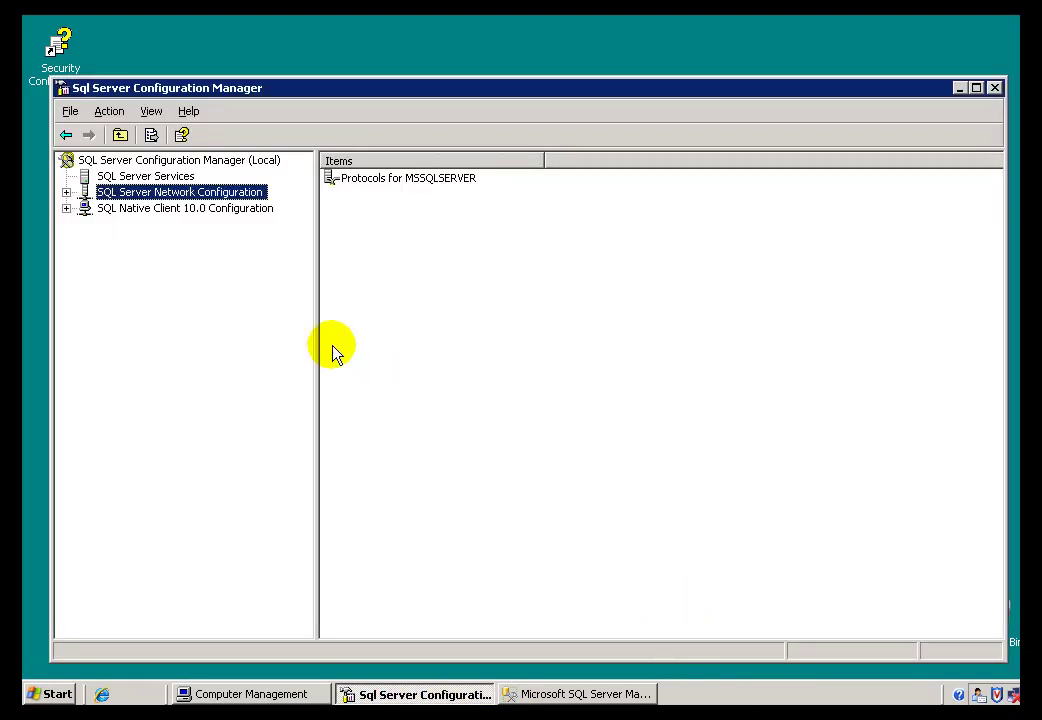
pyautogui.click(66, 192)
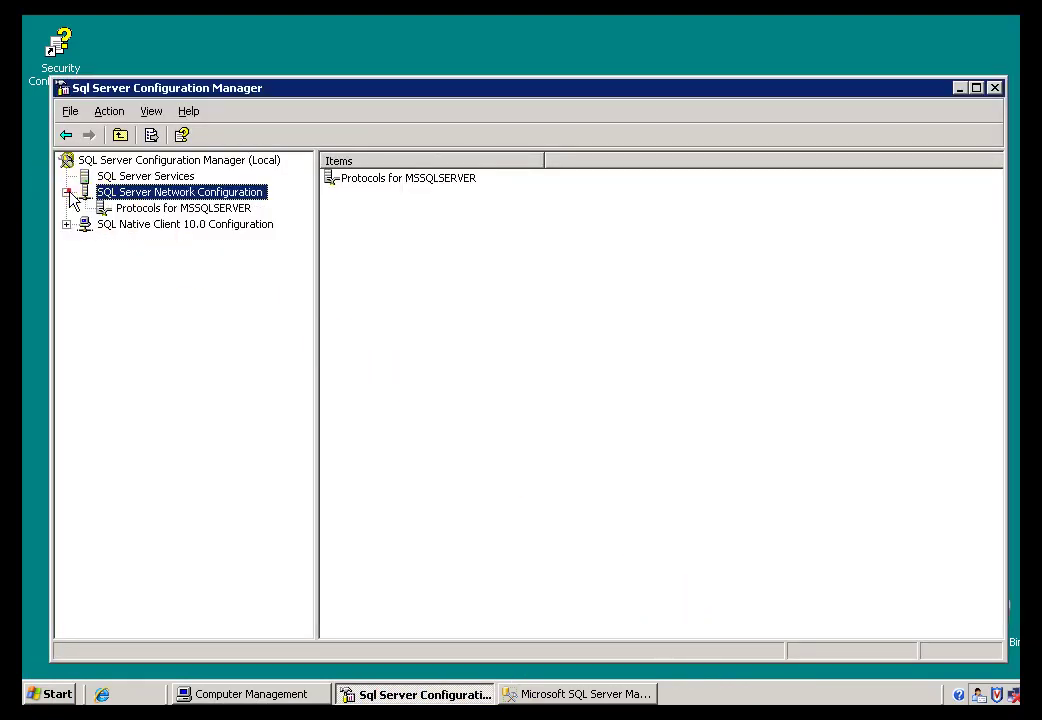
pyautogui.click(120, 208)
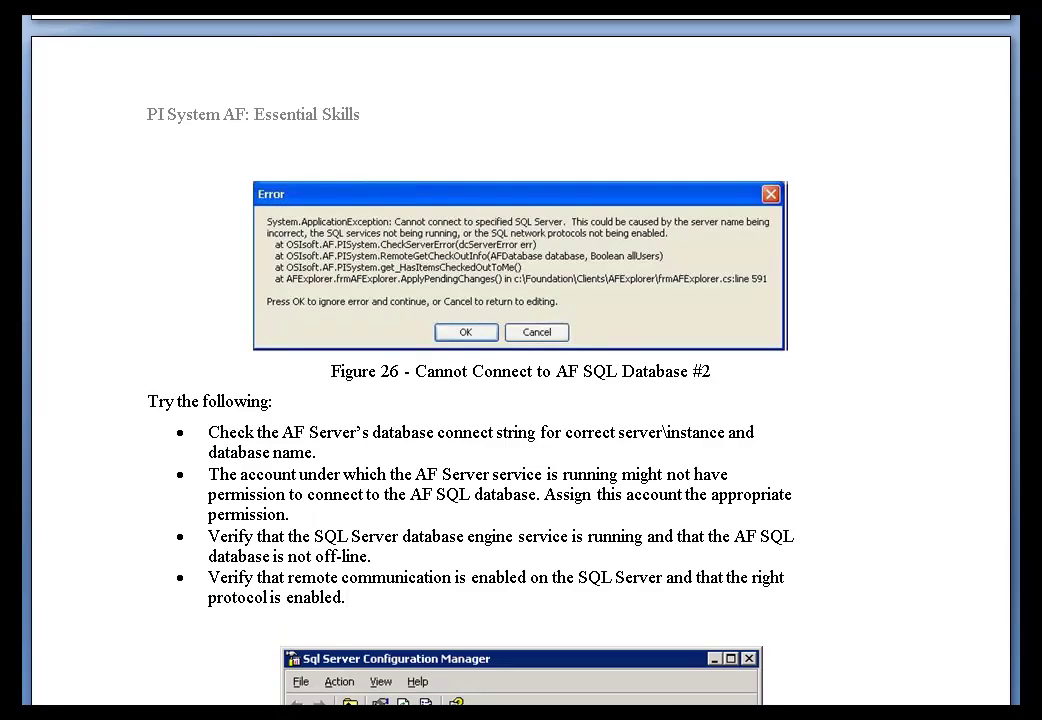
# Scroll the Word guide past Figure 27 to Figures 28 and 29 on Errors 229 and 2812
pyautogui.scroll(-15, 520, 360)
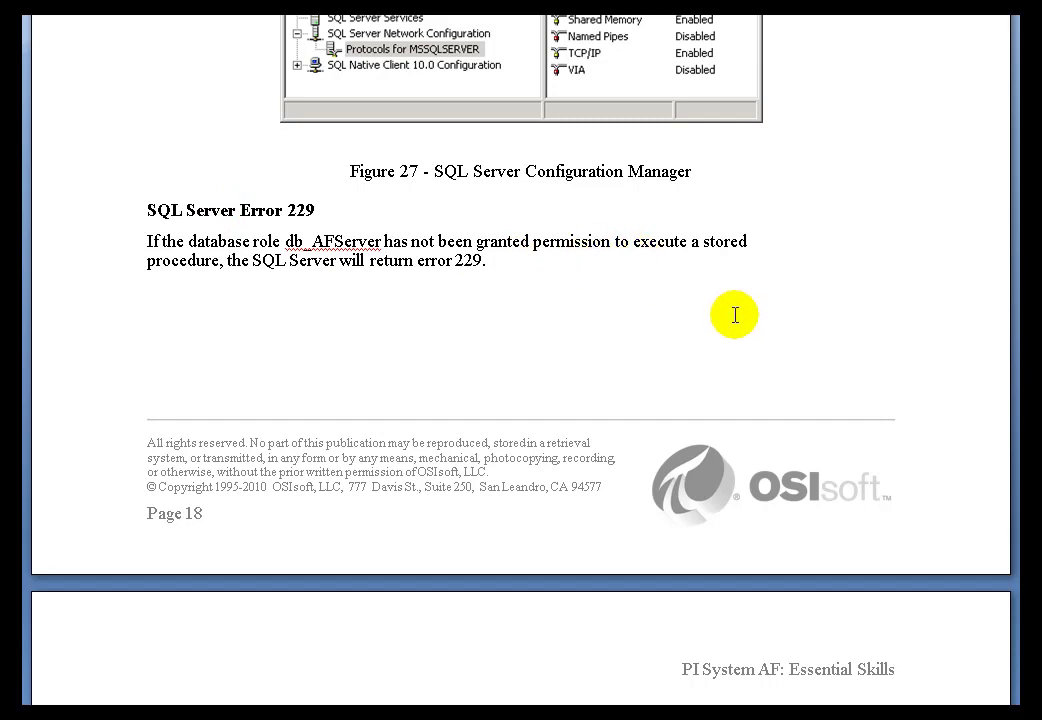
pyautogui.scroll(-10, 521, 360)
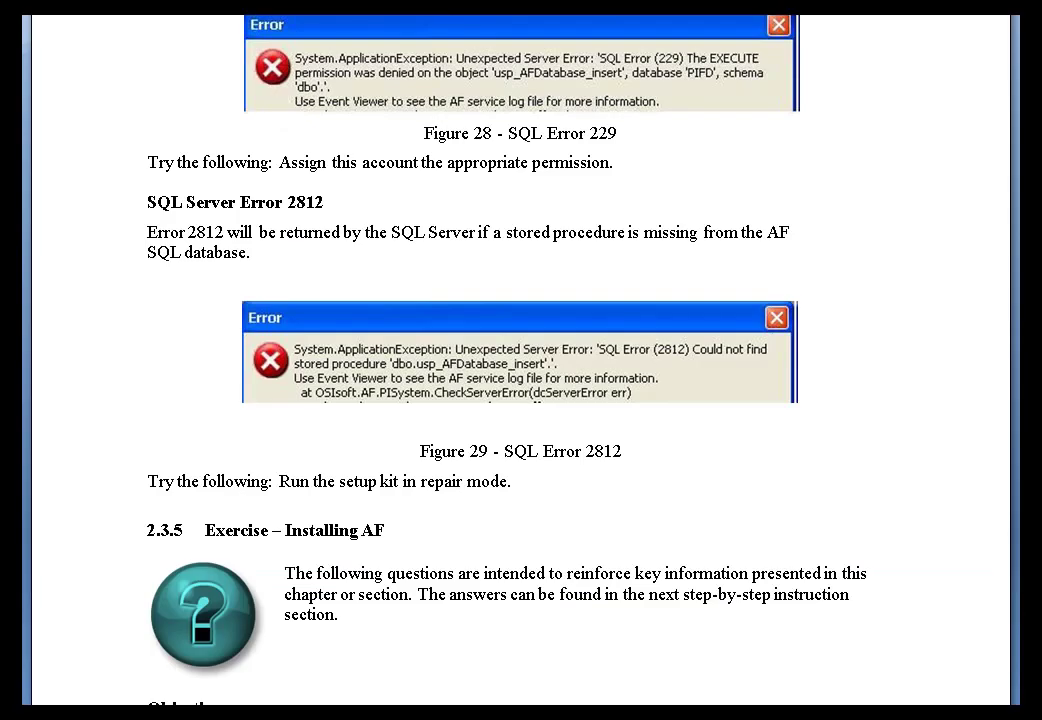